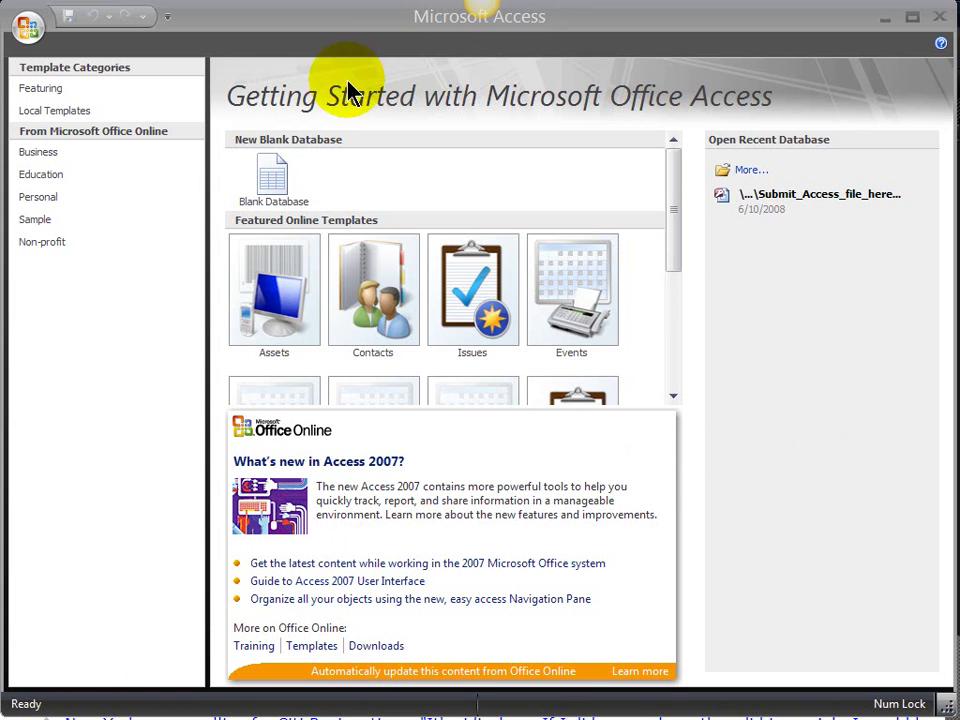
Create a blank database and save its first table as Technicians in Design view.
left_click(270, 180)
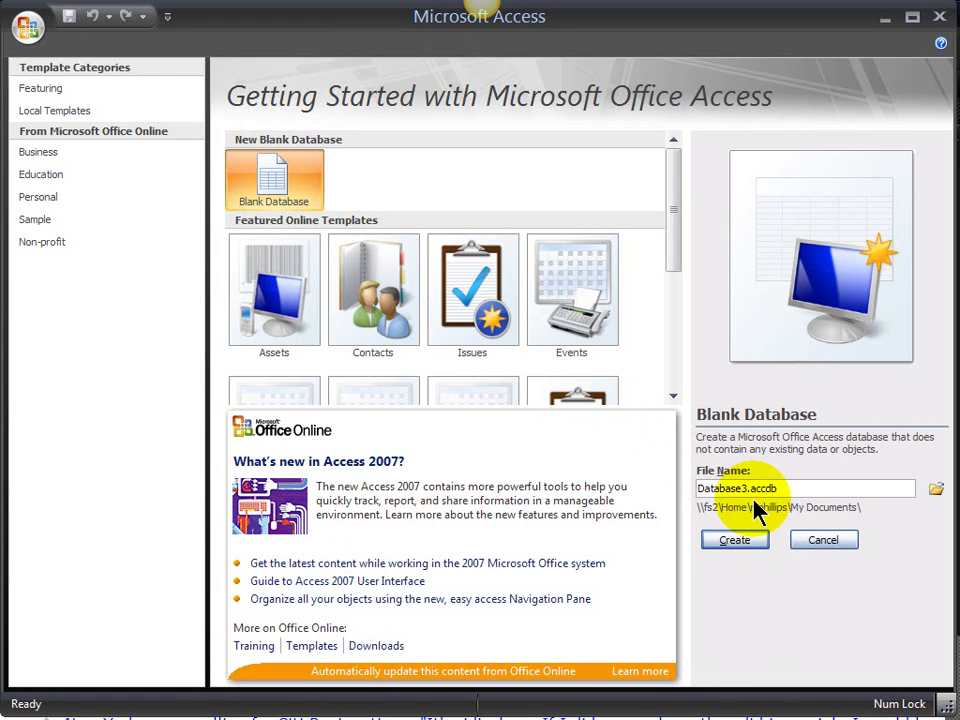
left_click(735, 542)
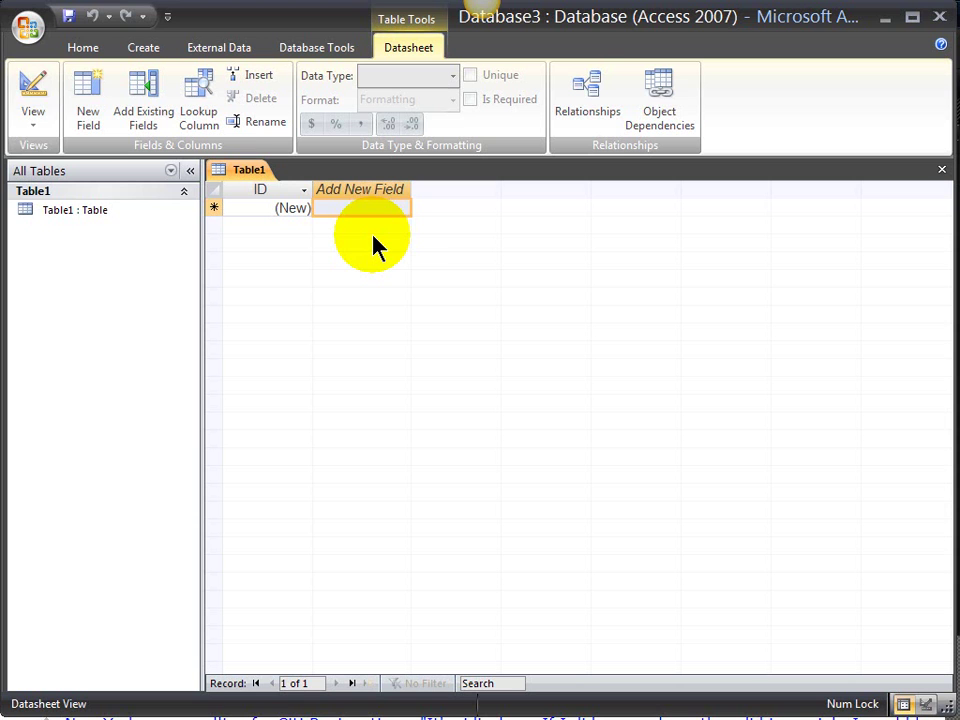
left_click(36, 112)
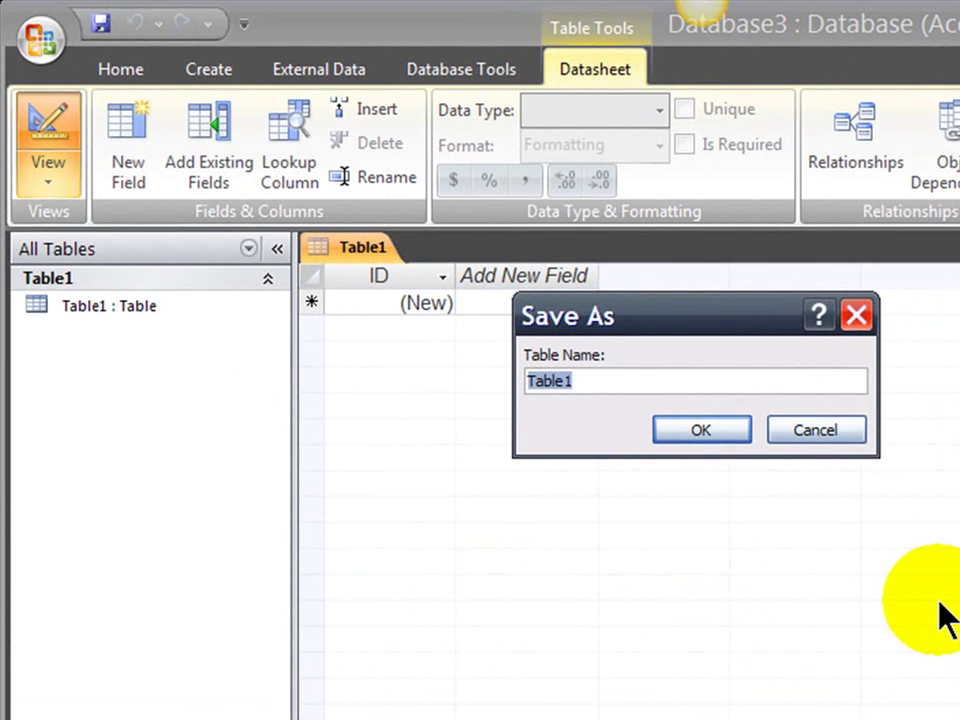
type("Technicia")
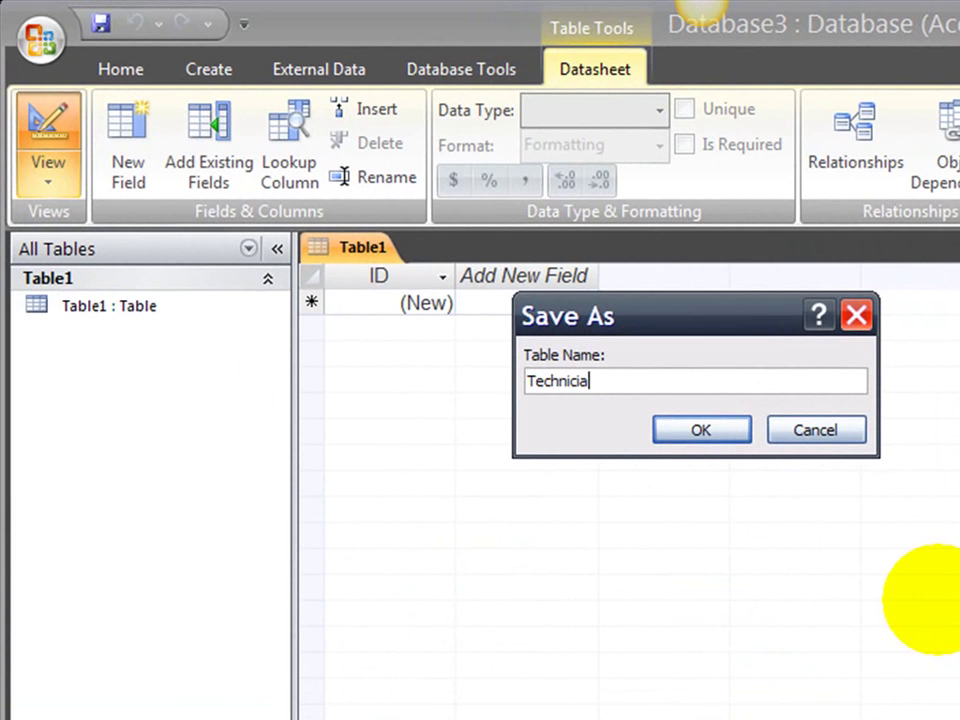
type("ns")
key("Return")
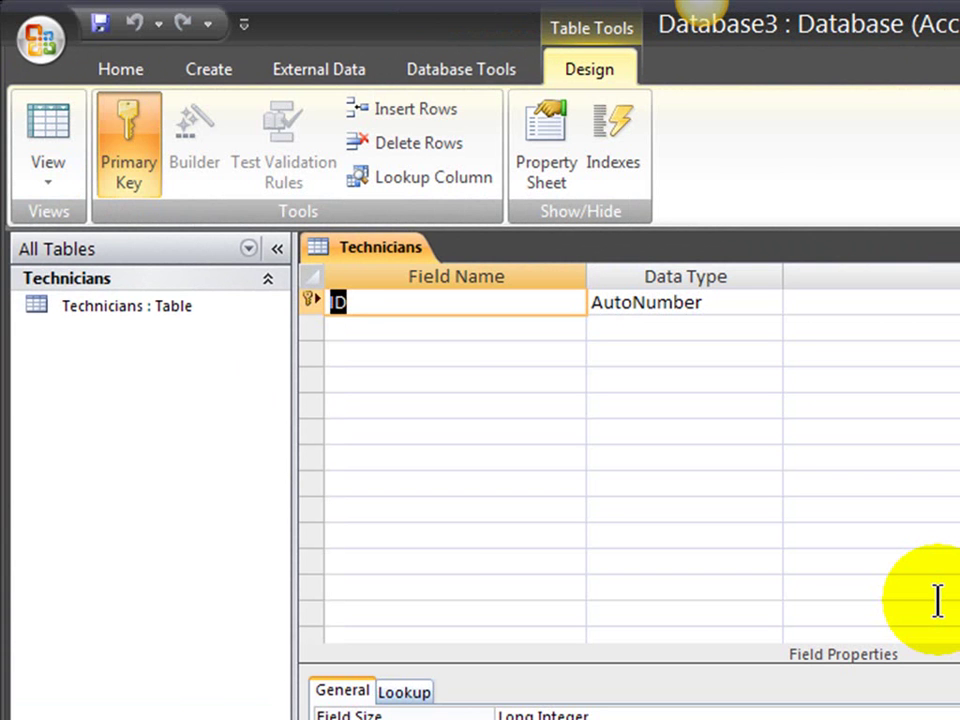
Add the TechnicianID field with the Text data type.
type("Technician")
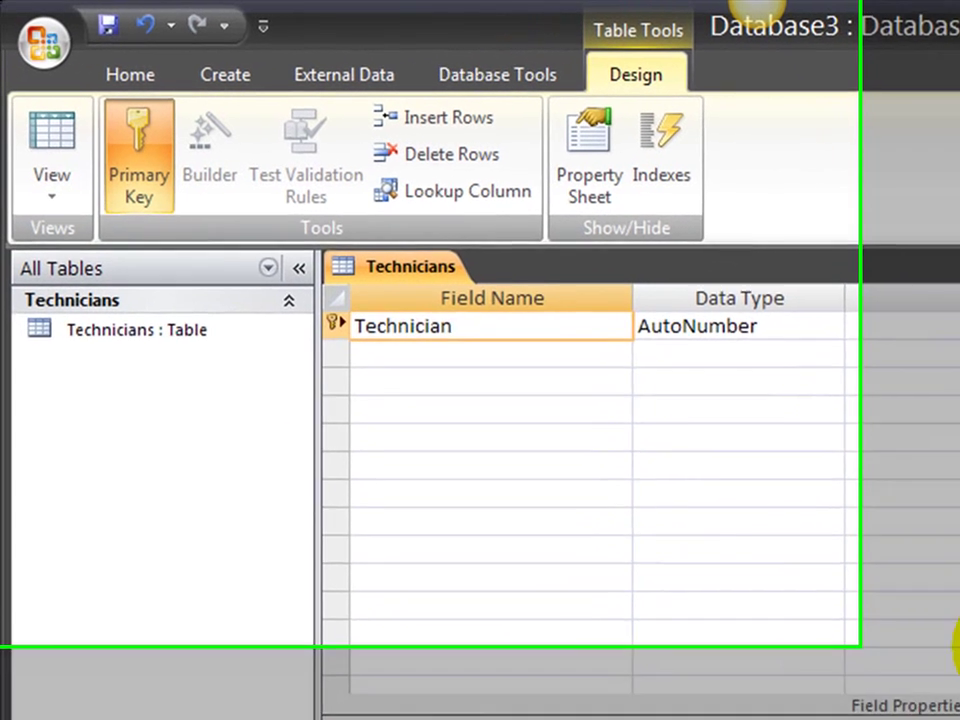
type("ID")
key("Tab")
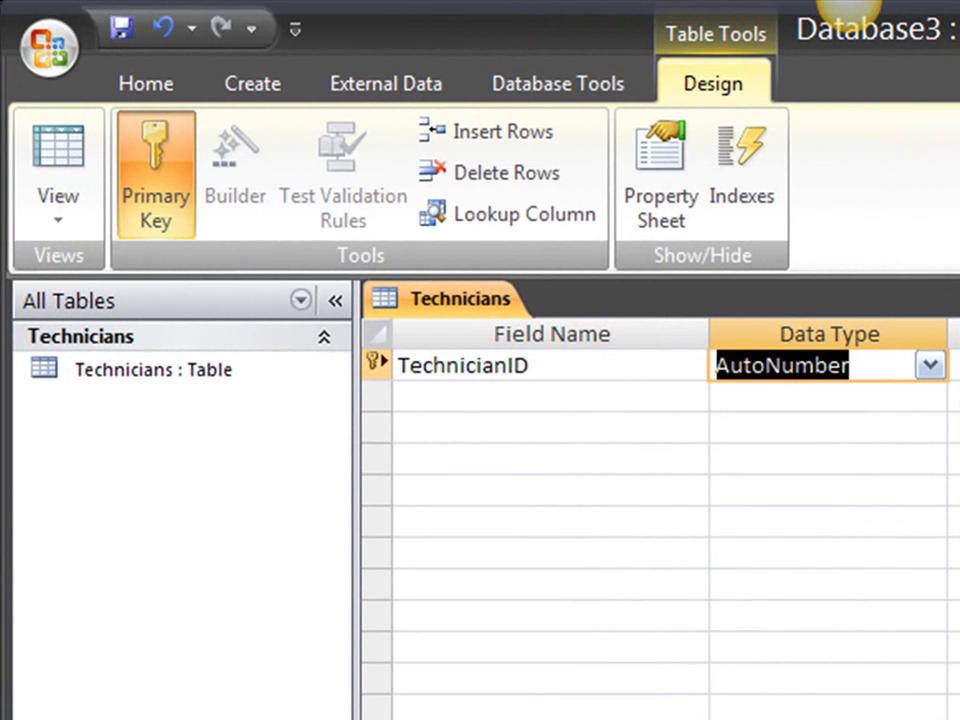
type("text")
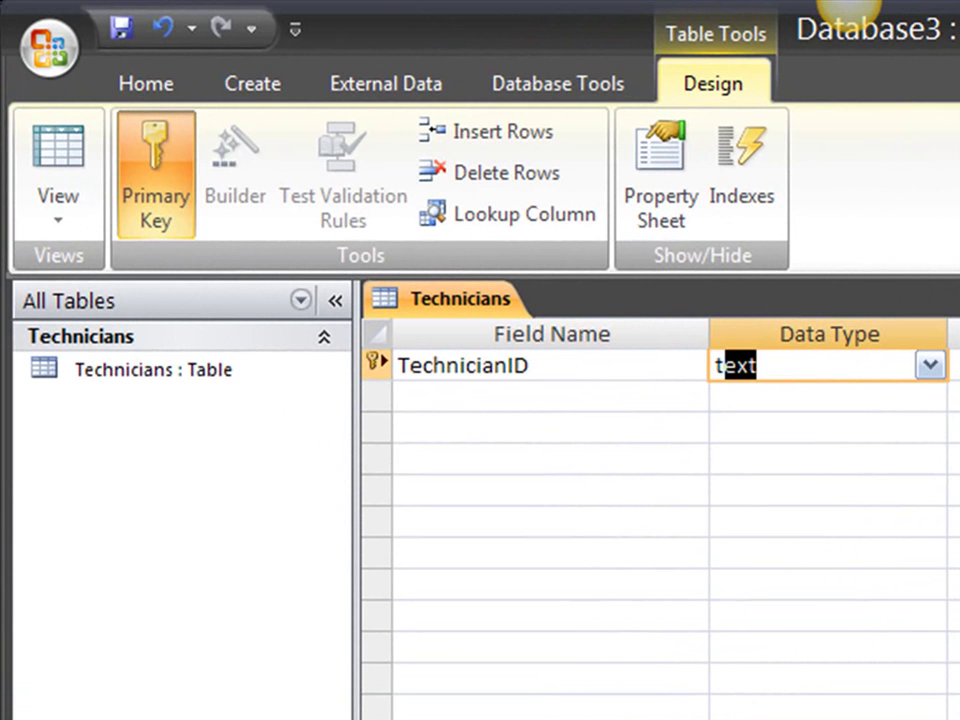
key("Return")
key("Return")
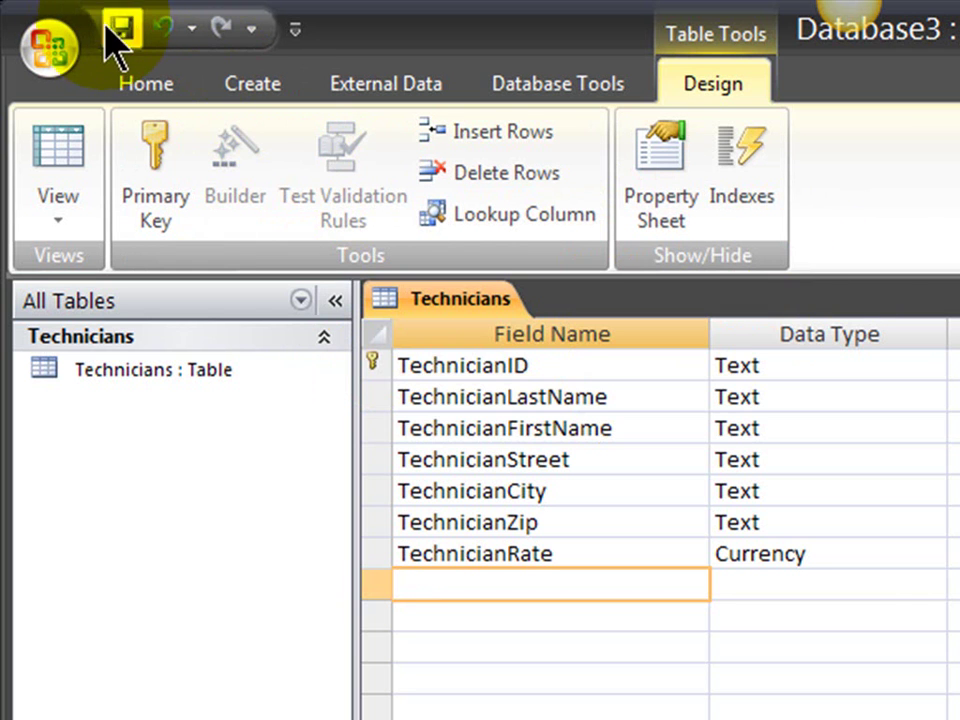
Save the Technicians design and start a new table with a Text ClientID field.
left_click(119, 29)
left_click(278, 80)
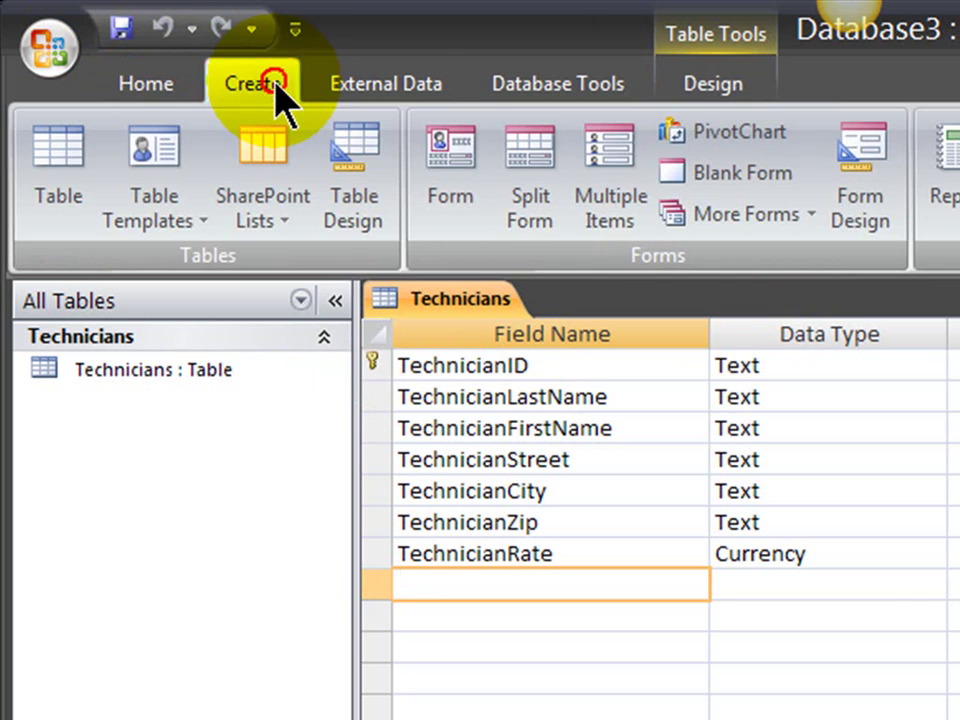
left_click(355, 157)
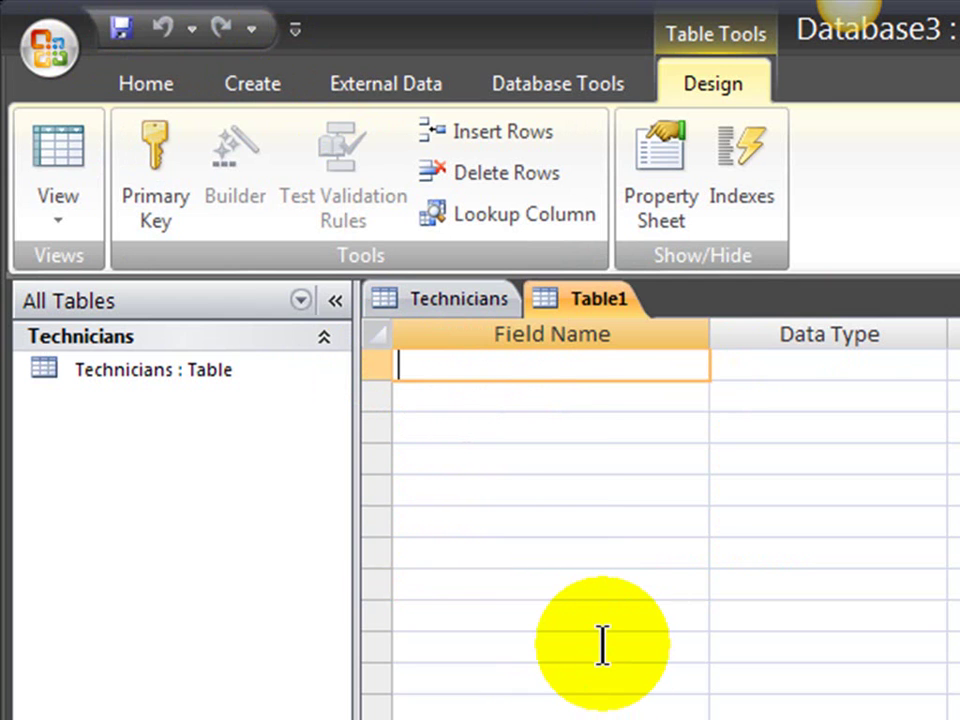
type("ClientID")
key("Tab")
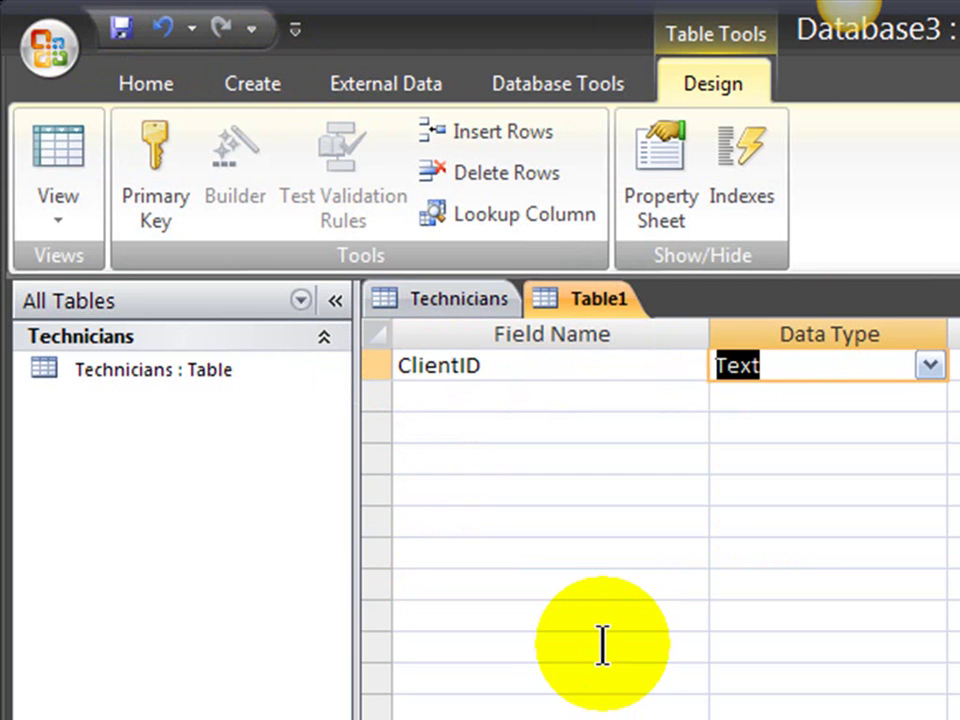
key("Tab")
key("Tab")
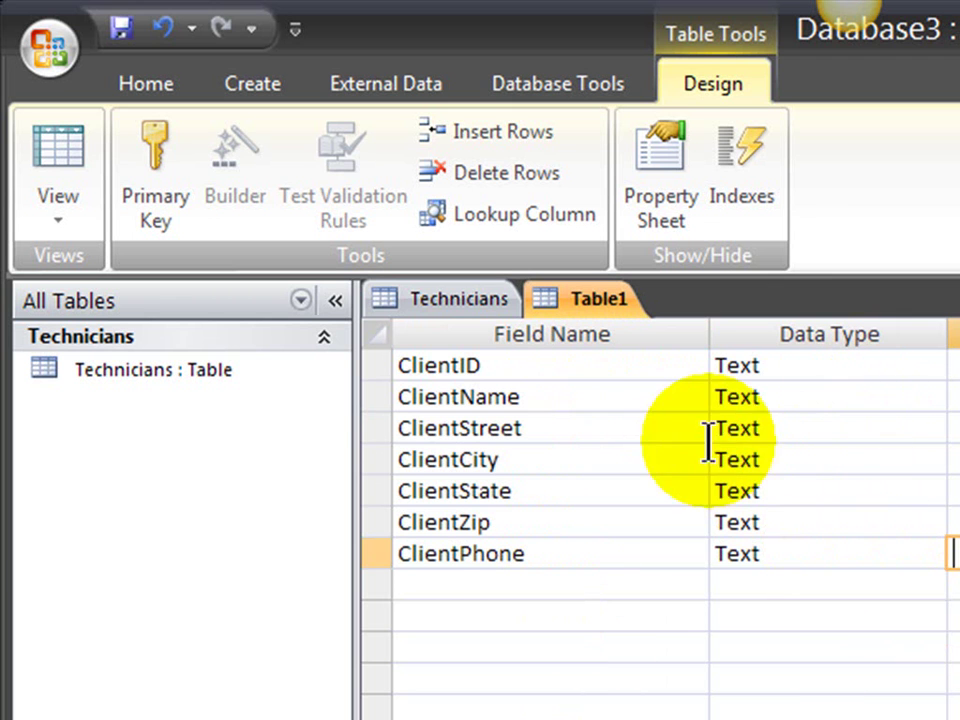
Make ClientID the primary key and save the table as Clients.
left_click(372, 366)
right_click(372, 368)
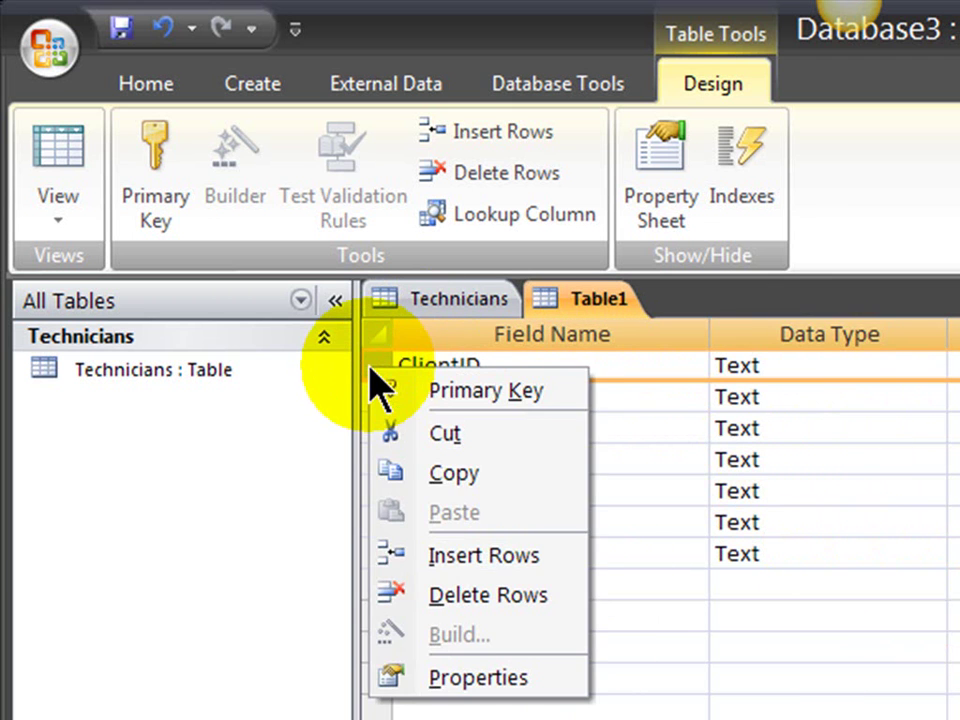
left_click(452, 392)
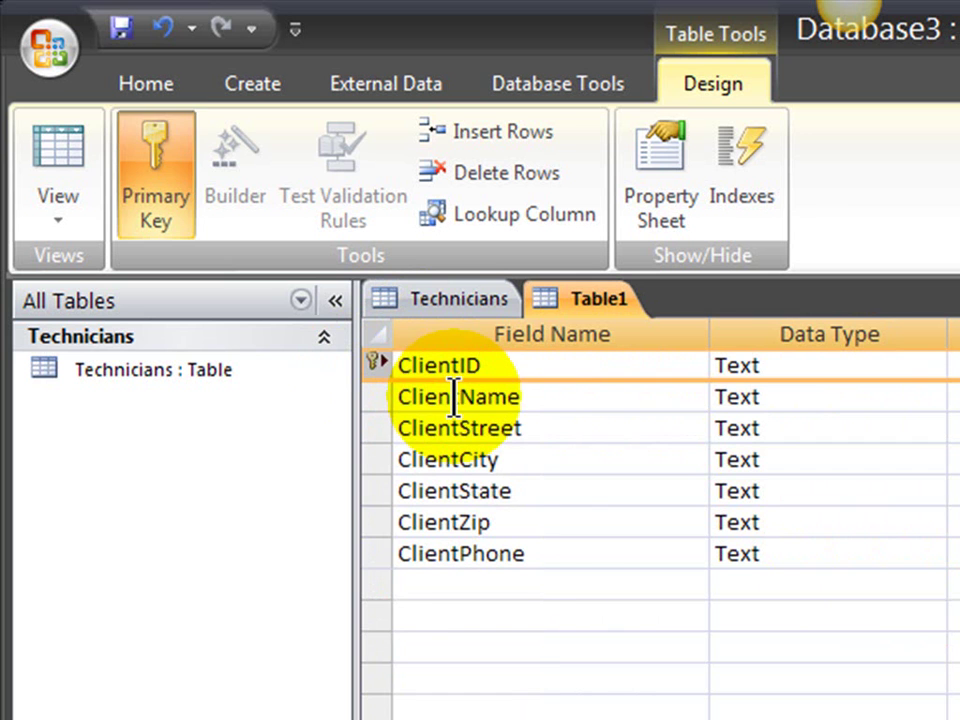
left_click(121, 28)
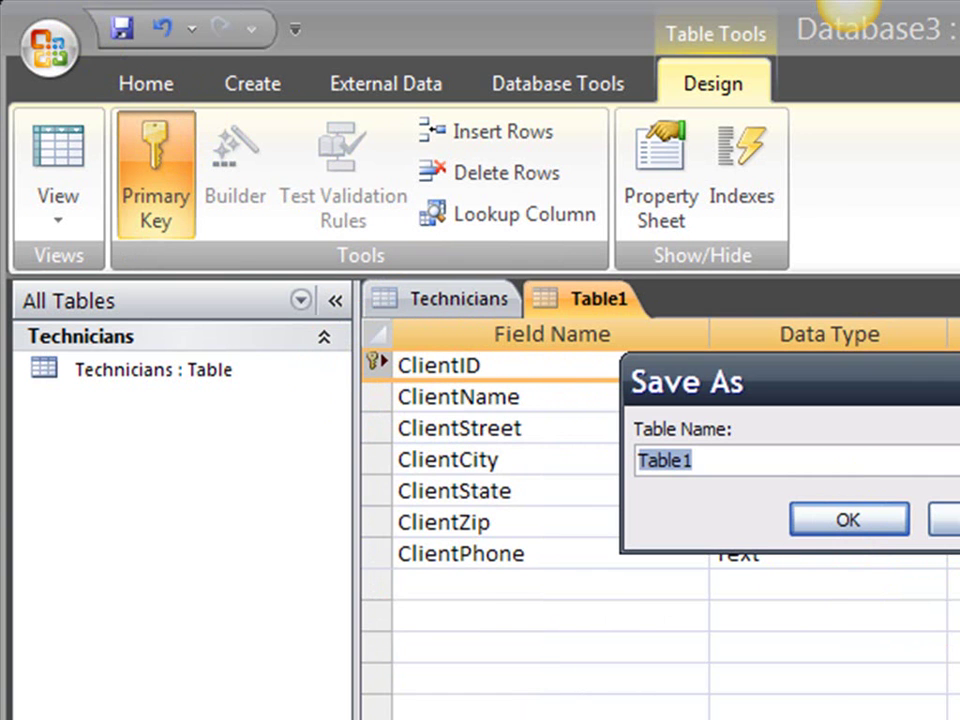
type("Clients")
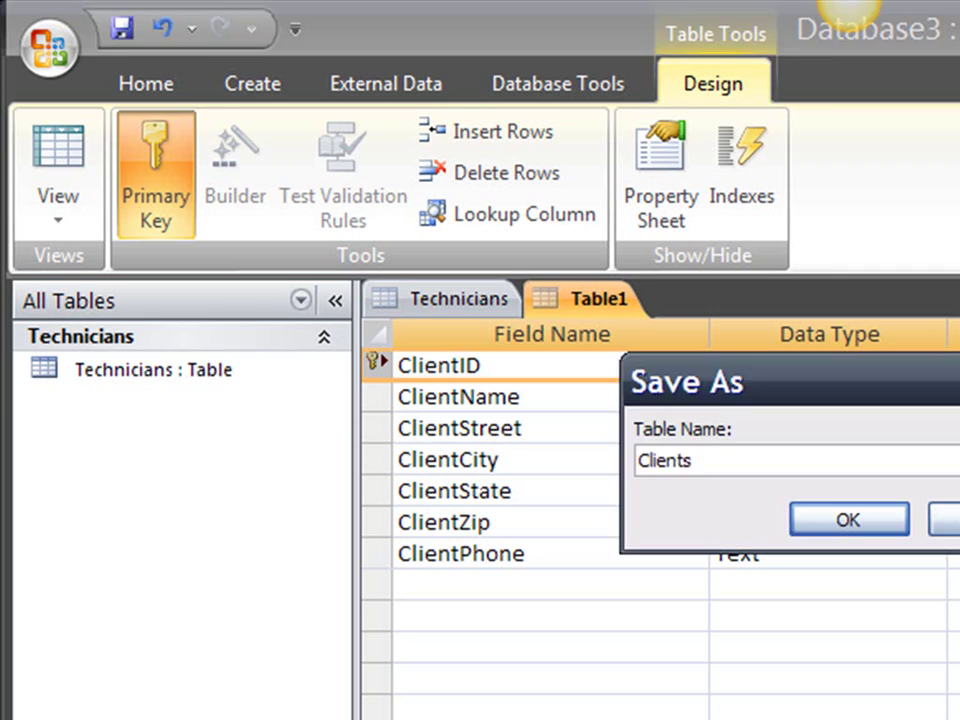
key("Return")
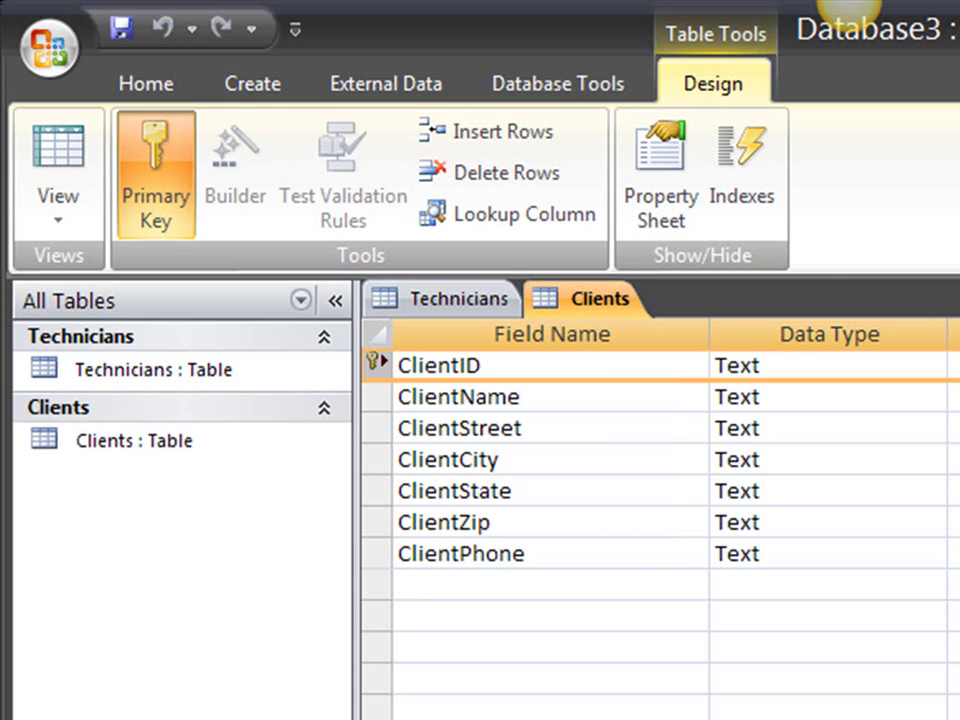
Start another table design with the job fields and set JobHours to Number.
left_click(243, 86)
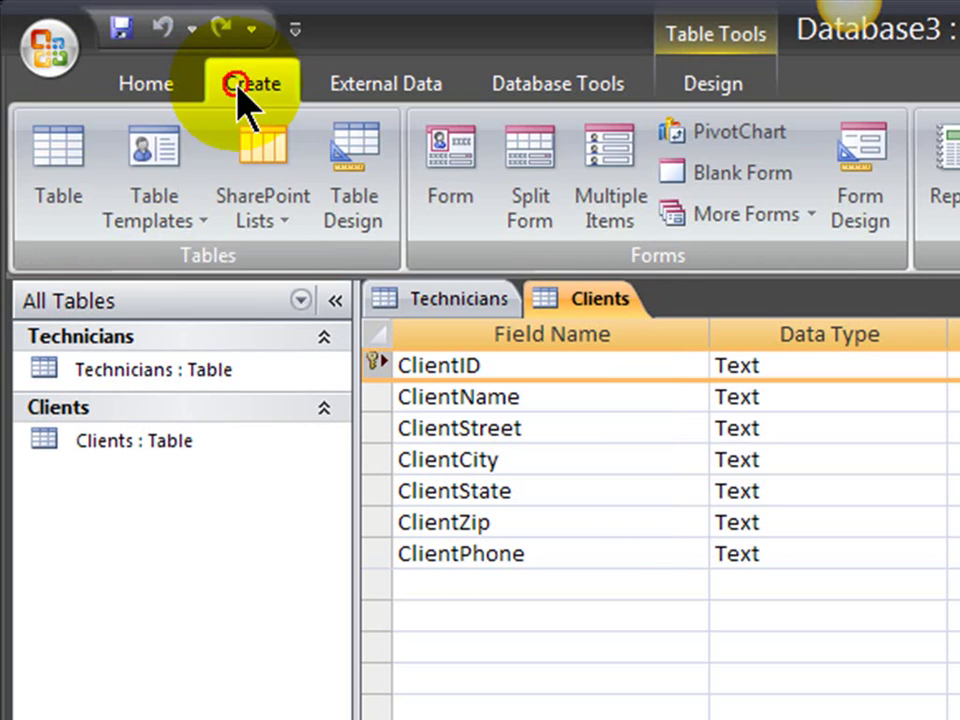
left_click(352, 185)
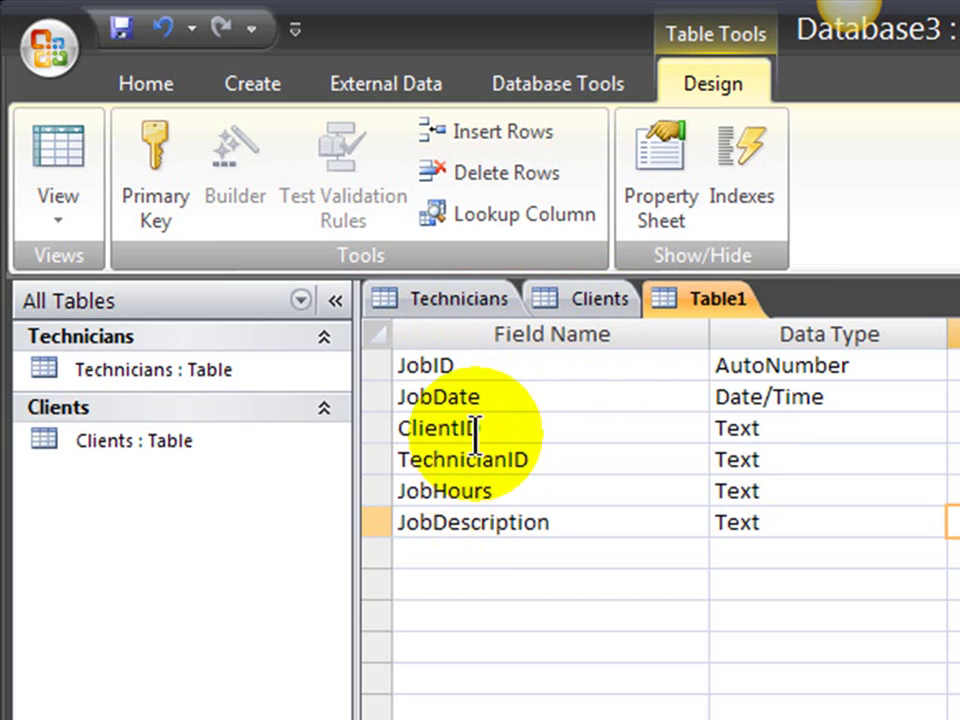
left_click(827, 491)
left_click(933, 491)
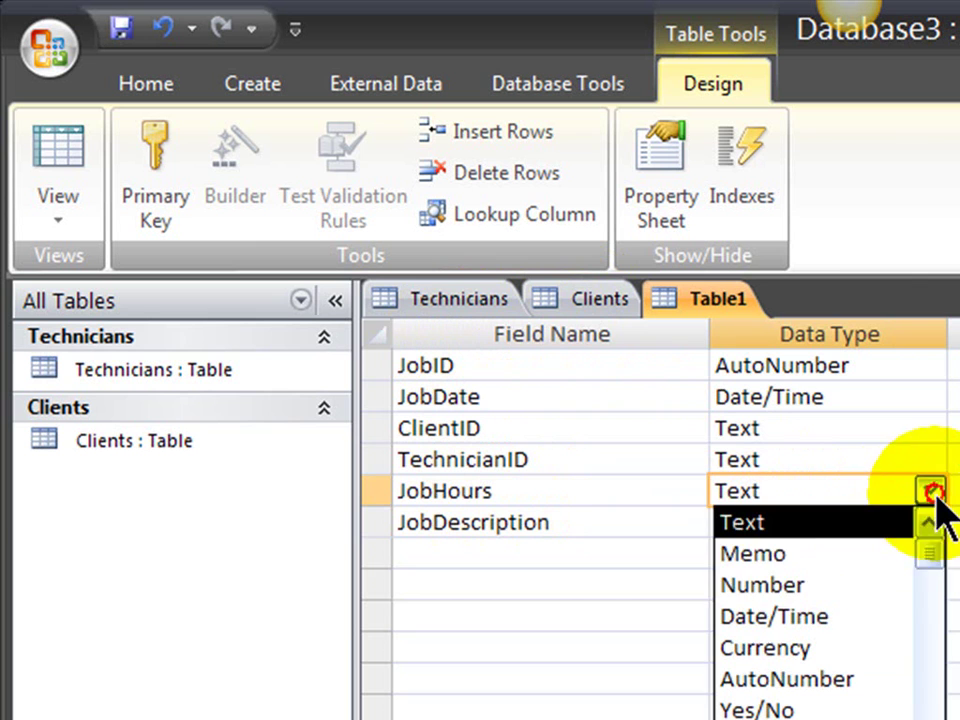
left_click(785, 586)
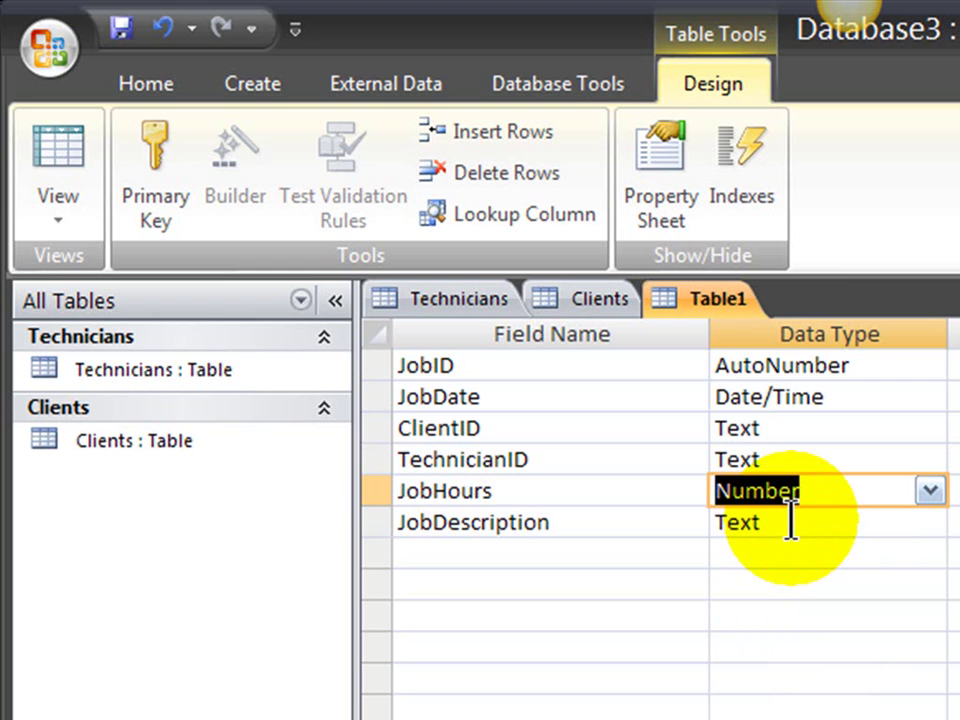
Make JobID the primary key and save the table as Jobs Performed.
right_click(374, 367)
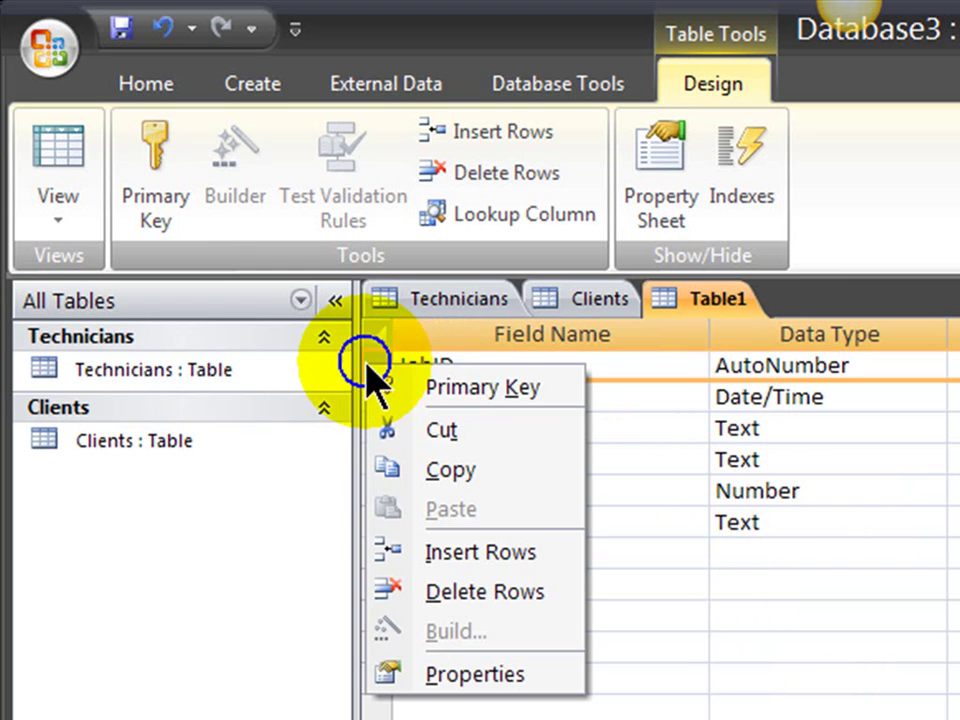
left_click(466, 390)
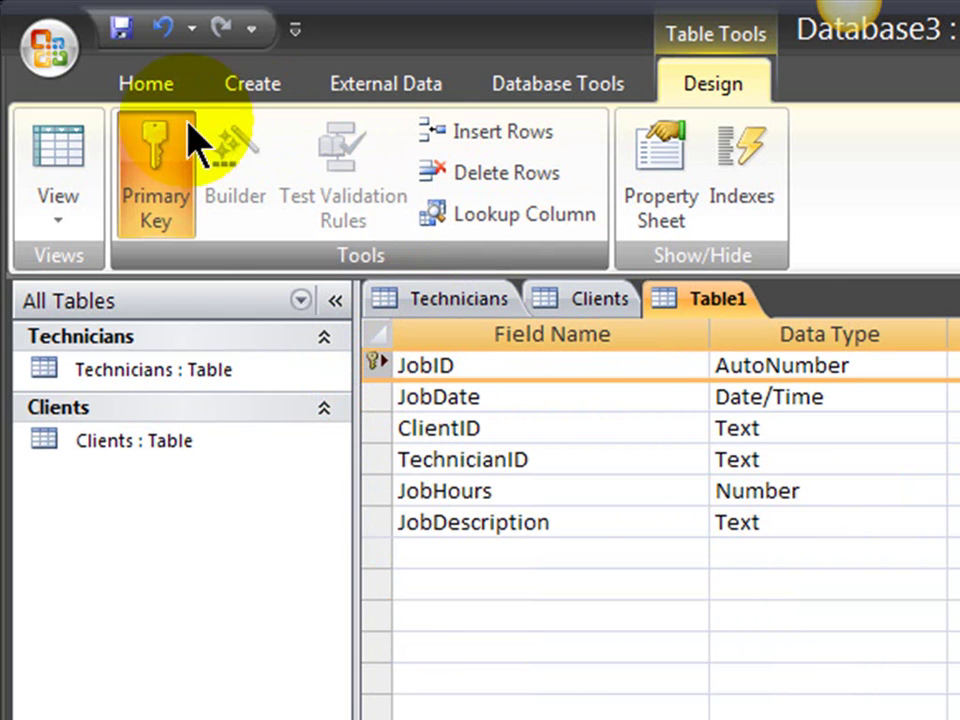
left_click(121, 29)
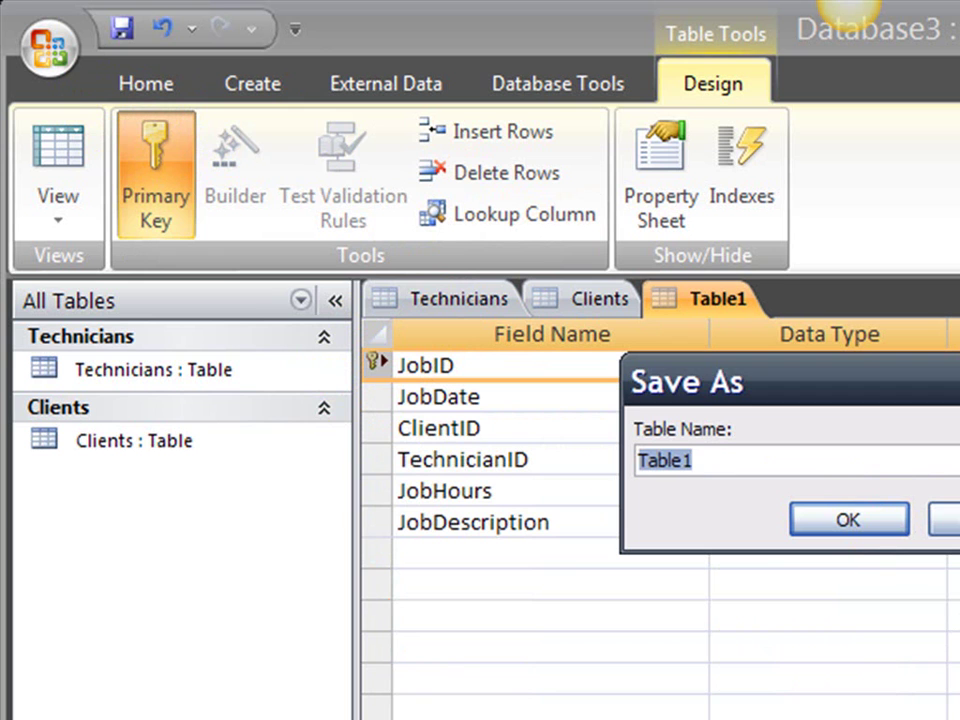
type("Jobs Performed")
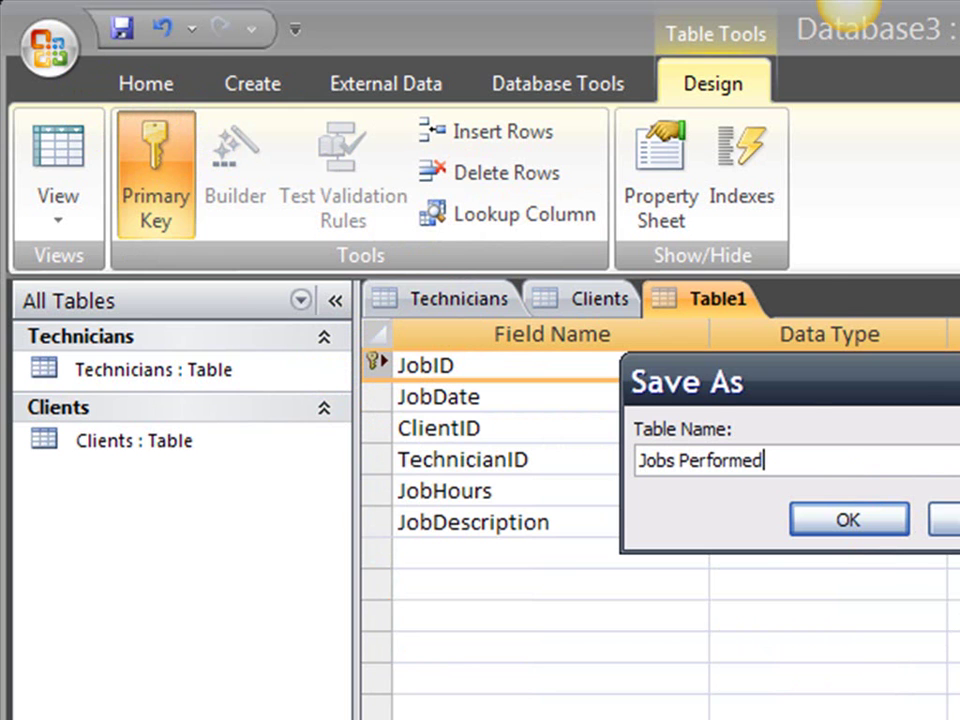
key("Return")
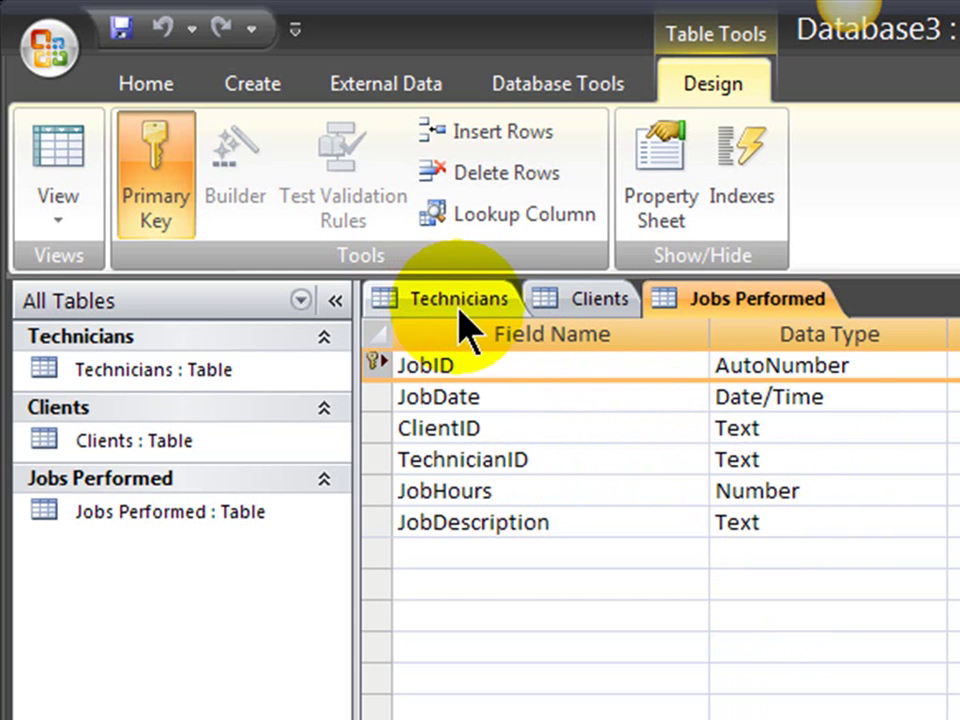
Close the table designs and add Clients, Jobs Performed and Technicians to the Relationships window.
key("ctrl+F4")
key("ctrl+F4")
key("ctrl+F4")
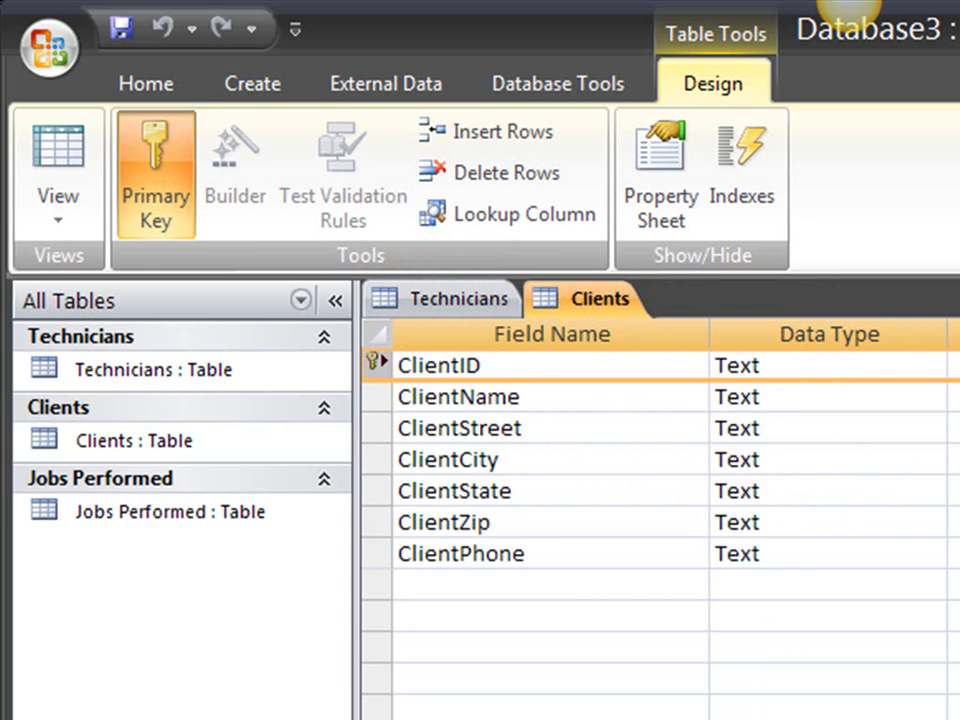
left_click(510, 82)
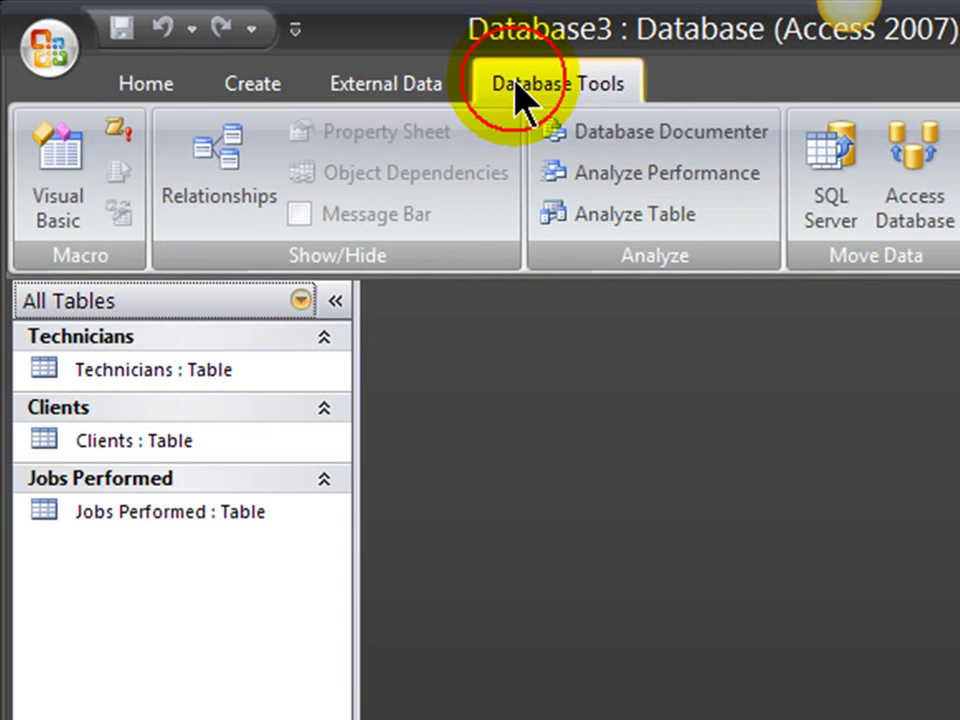
left_click(205, 185)
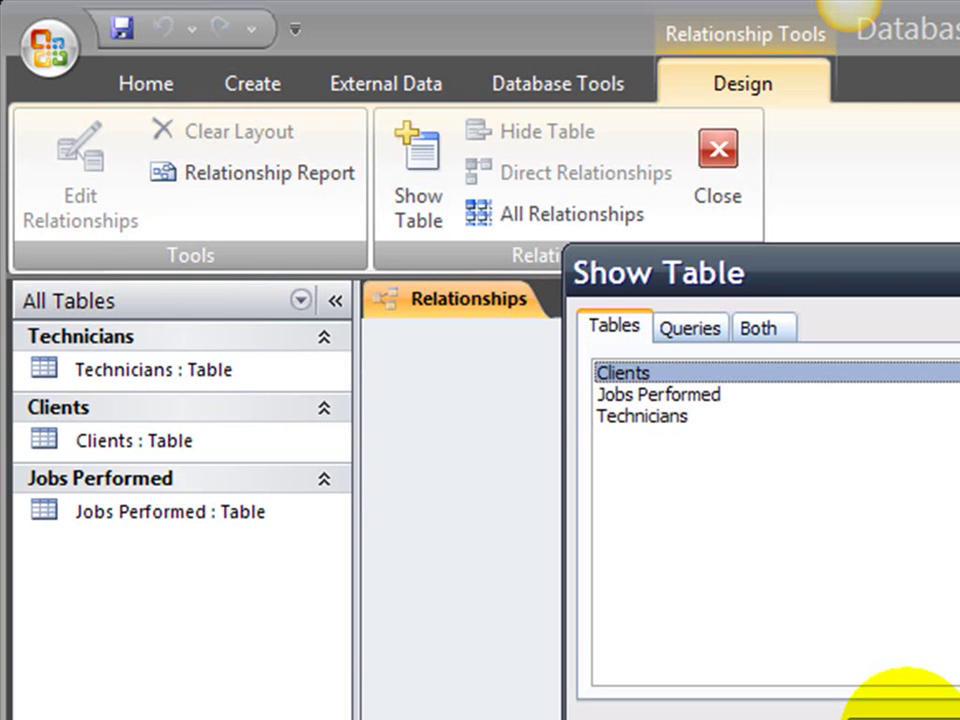
left_click(603, 372)
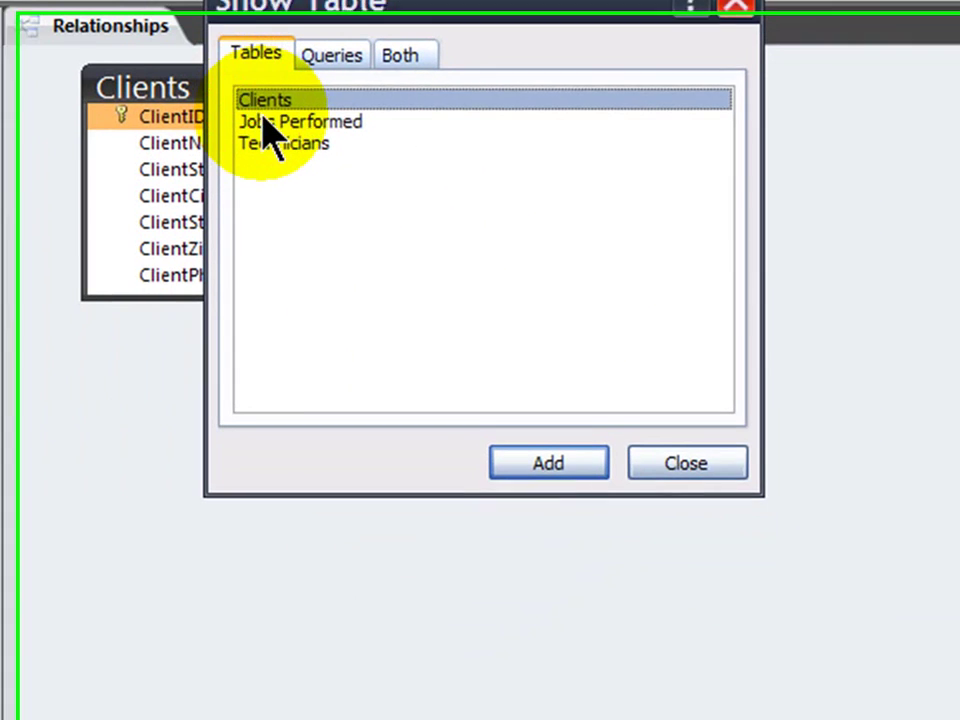
double_click(558, 342)
double_click(568, 368)
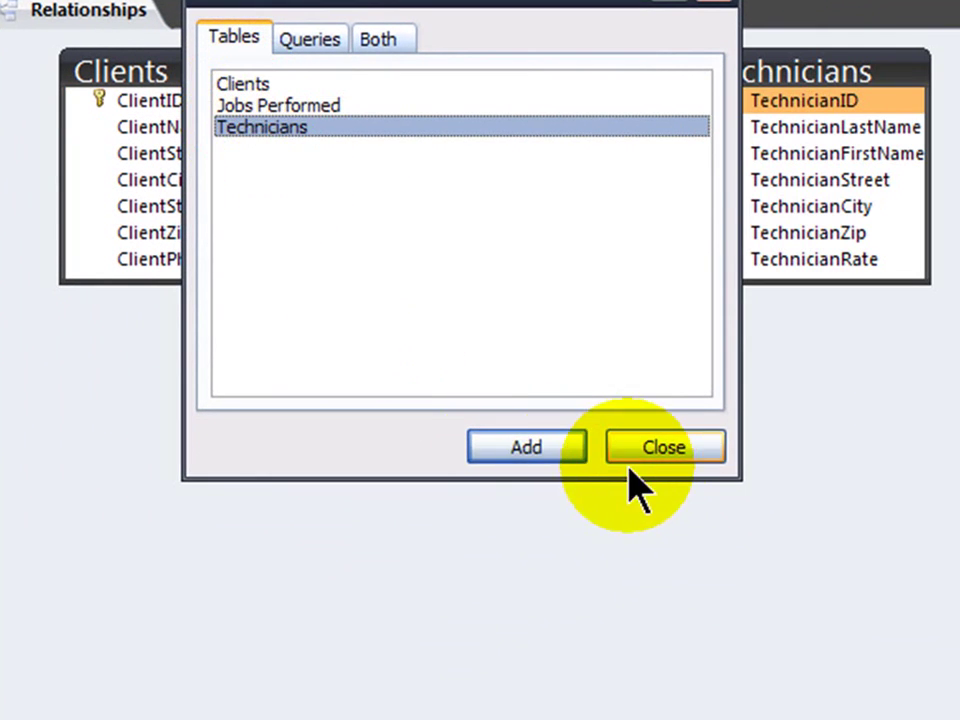
left_click(656, 446)
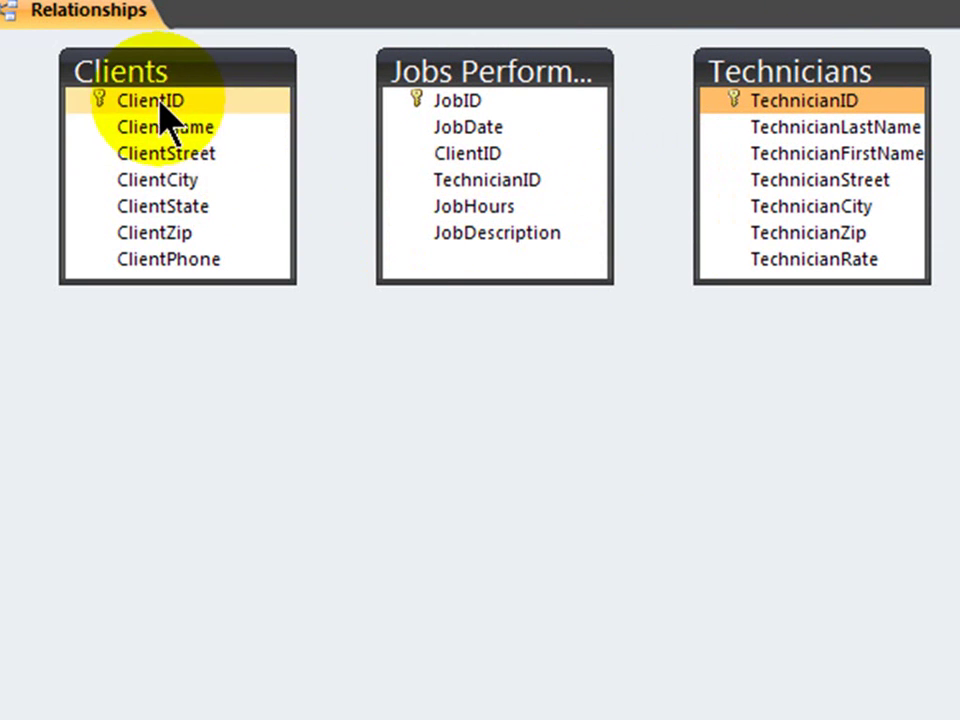
Link ClientID and TechnicianID to Jobs Performed, enforcing referential integrity on both relationships.
left_click_drag(158, 101, 483, 155)
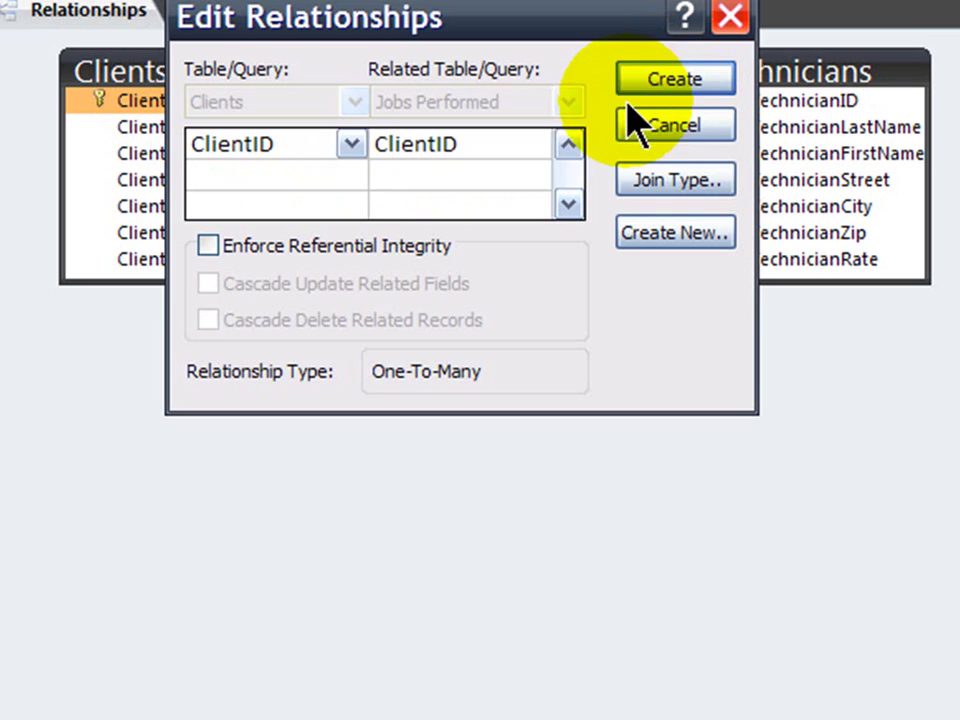
left_click(207, 245)
left_click(675, 82)
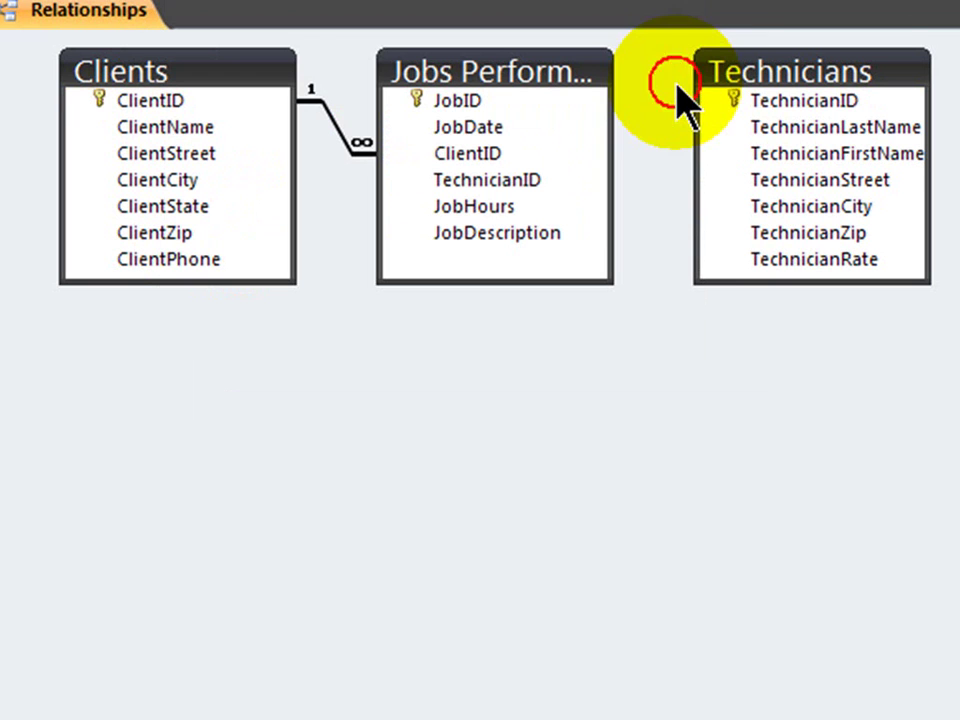
left_click(820, 100)
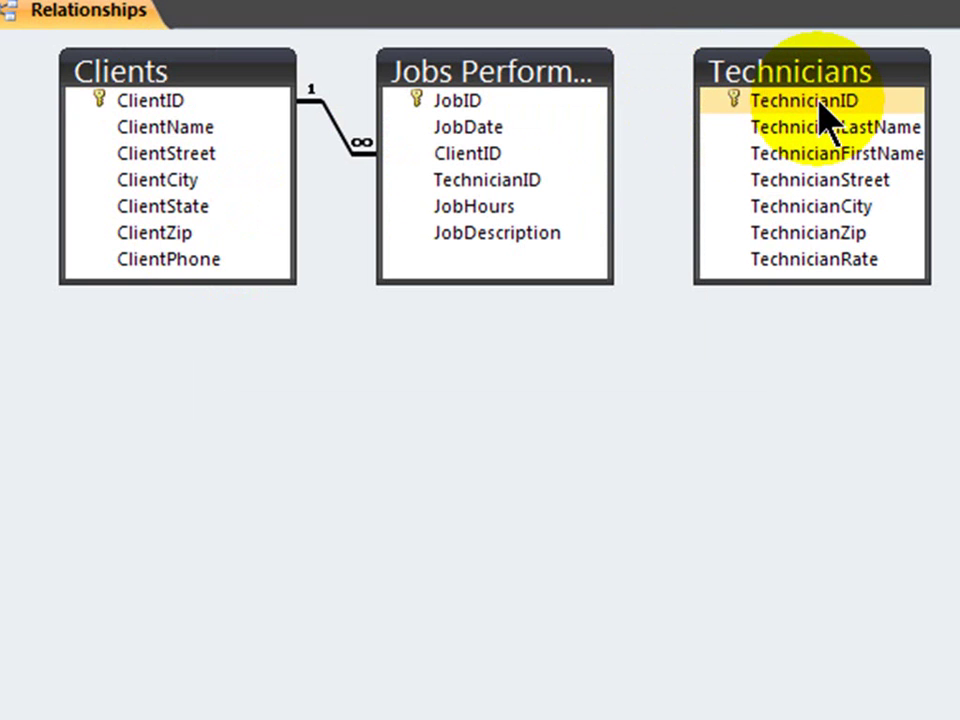
left_click_drag(818, 102, 460, 190)
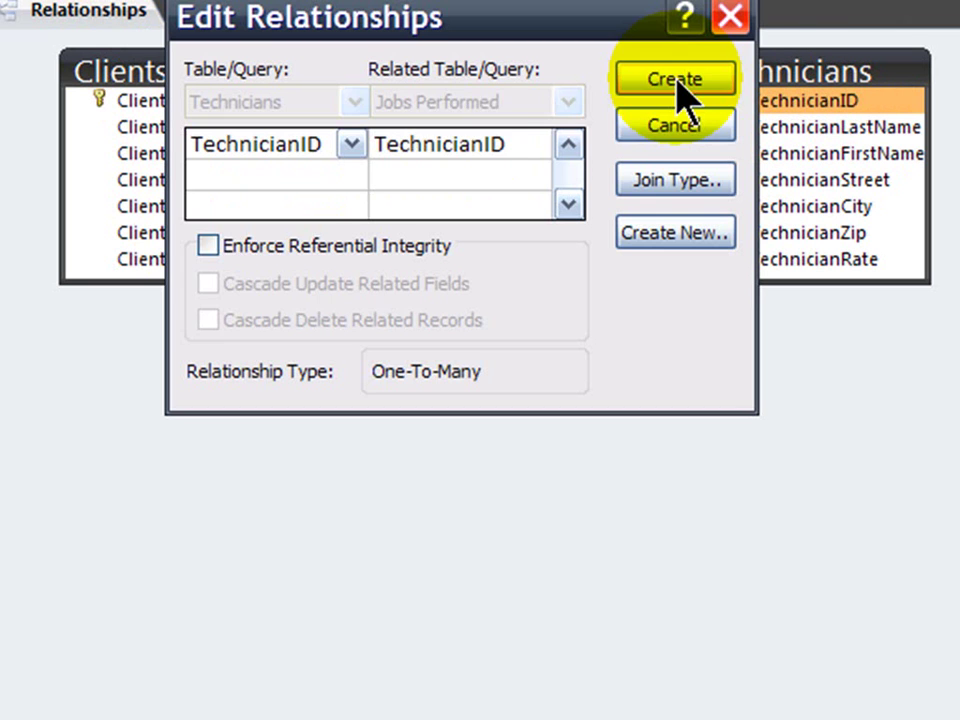
left_click(205, 247)
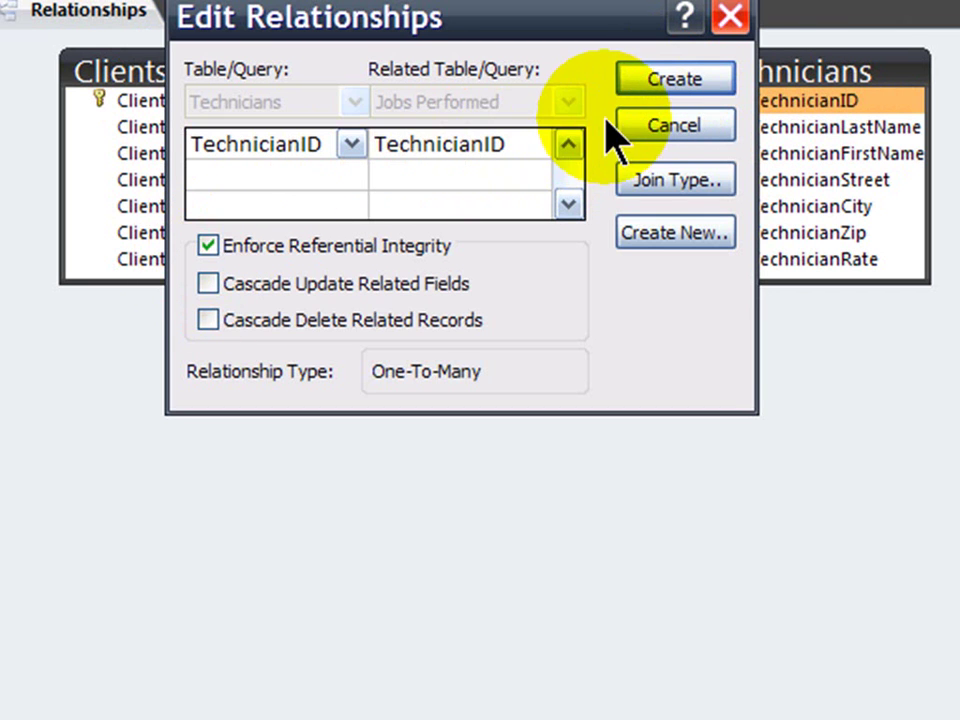
left_click(677, 86)
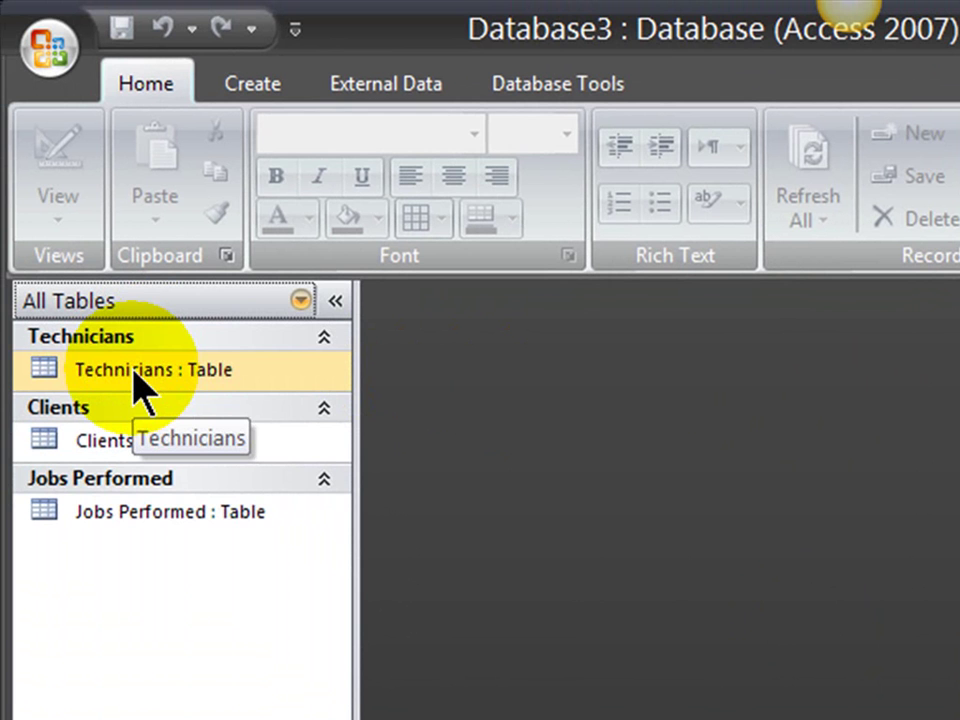
Open the Technicians table in Datasheet view to enter the first technician record.
double_click(133, 370)
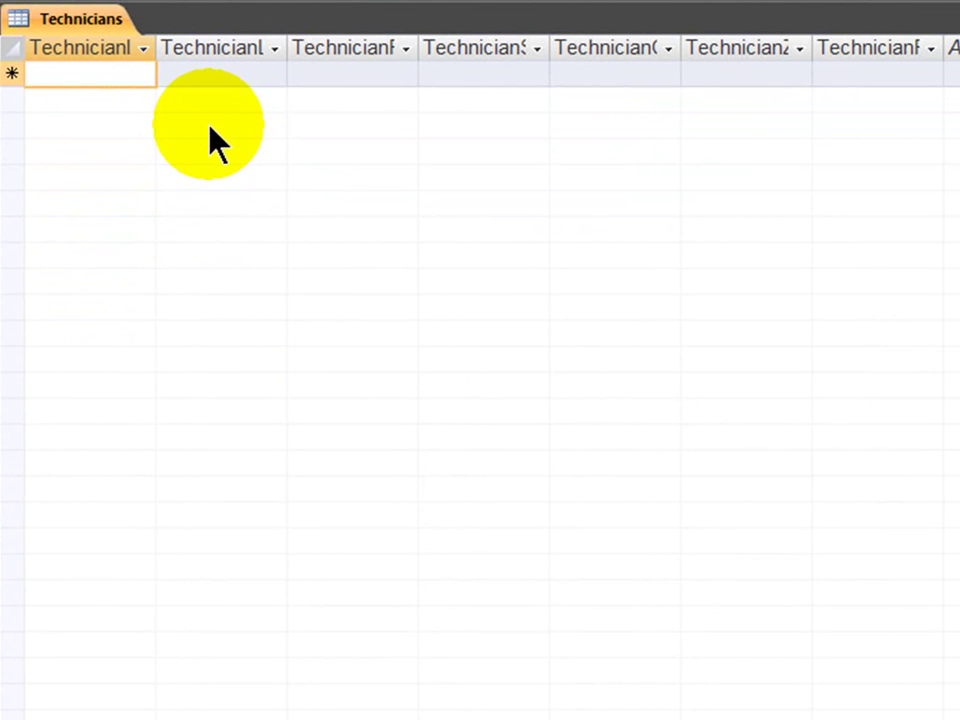
left_click(50, 75)
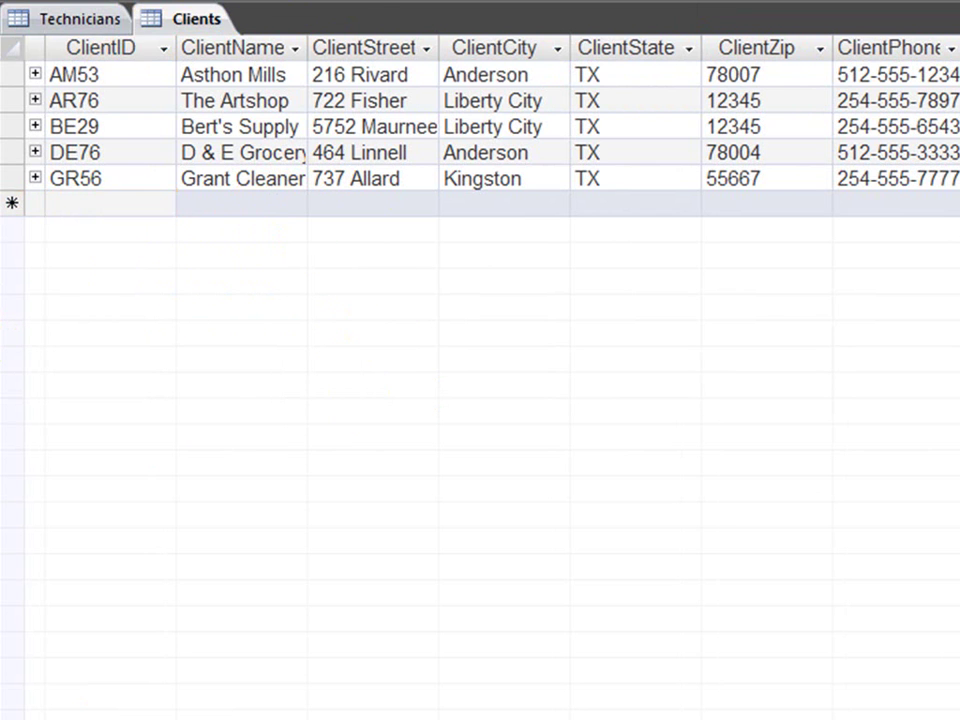
Open the Jobs Performed table for entering the ten job records.
key("Return")
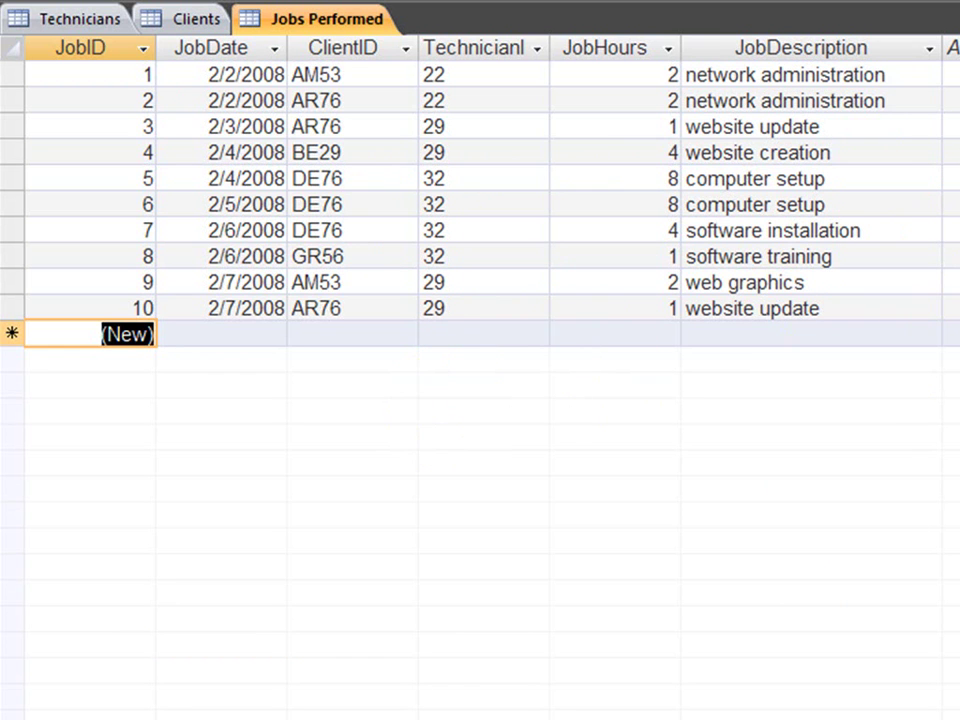
Close the Jobs Performed, Clients and Technicians tables, saving layout changes.
key("ctrl+F4")
left_click(317, 696)
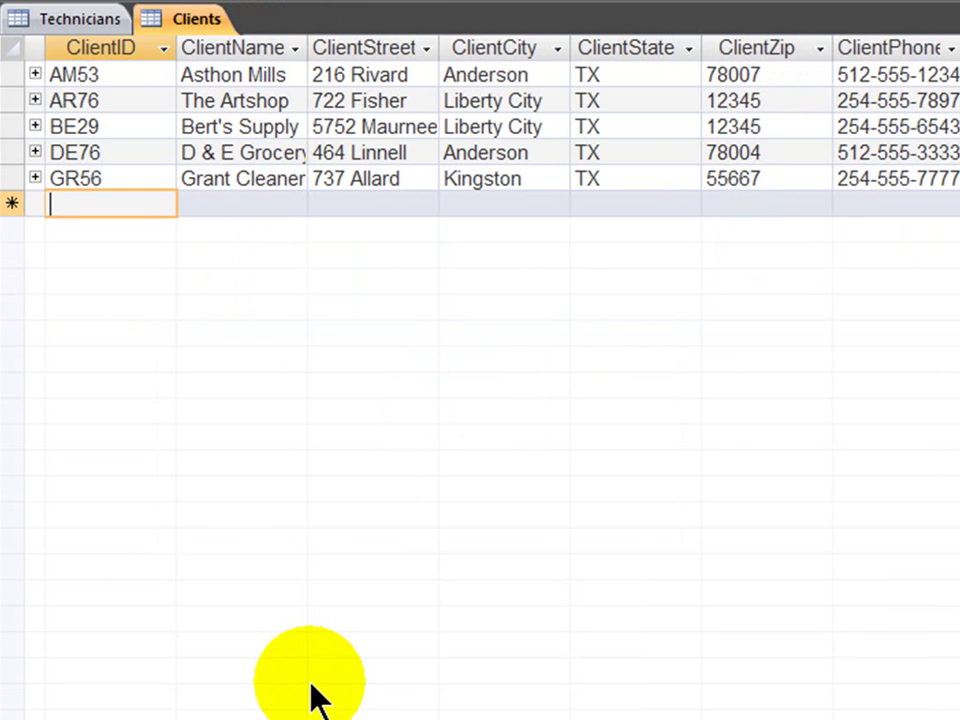
key("ctrl+F4")
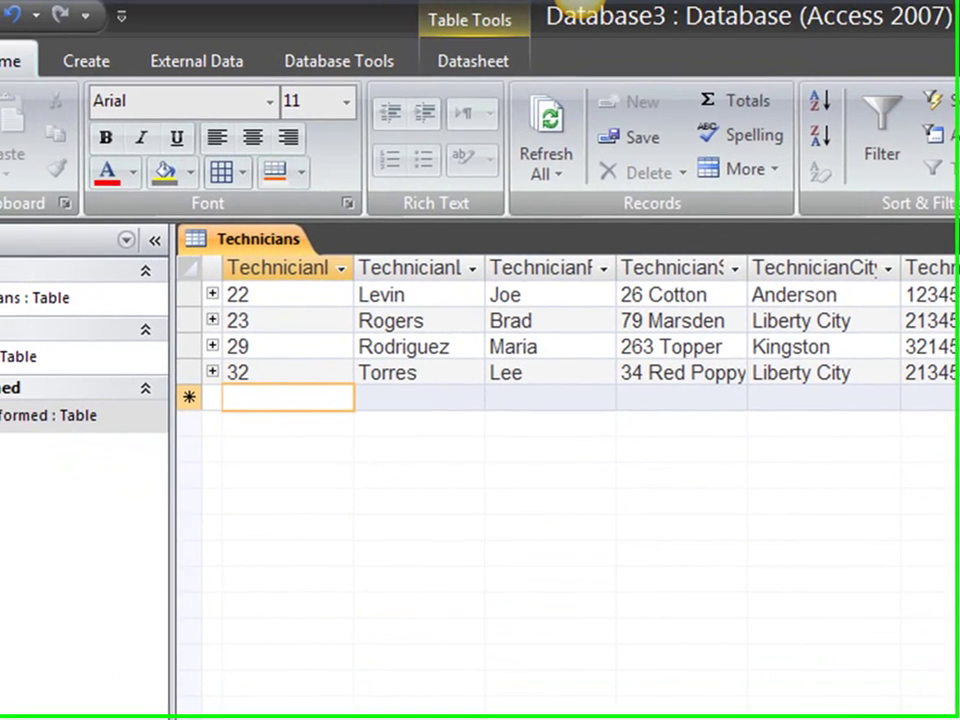
key("ctrl+F4")
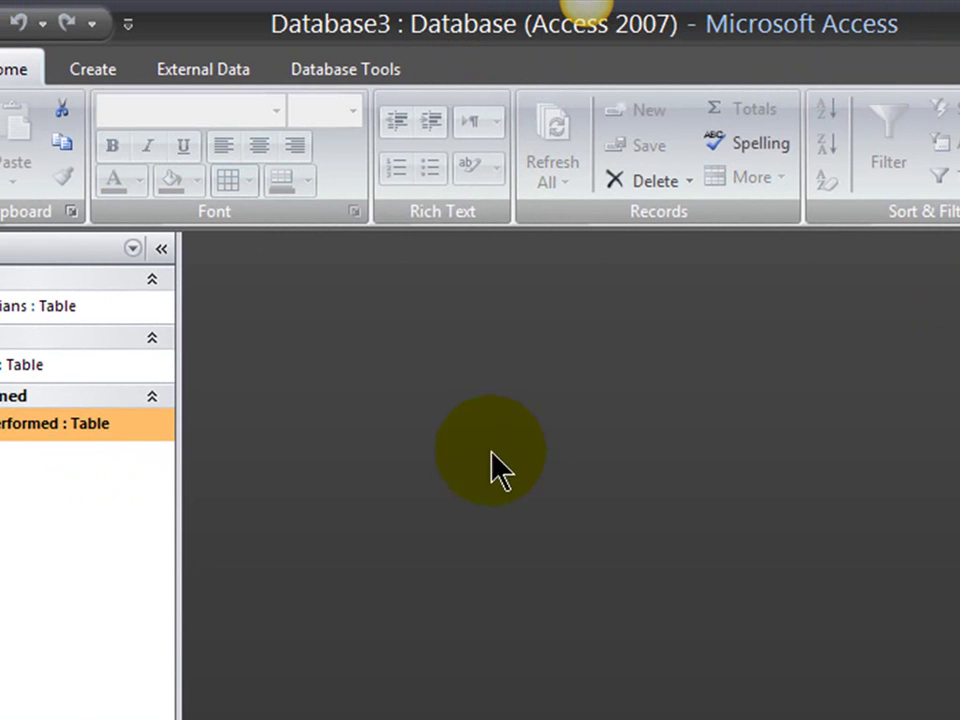
Start a new query in Design view and move the Show Table window aside.
left_click(94, 70)
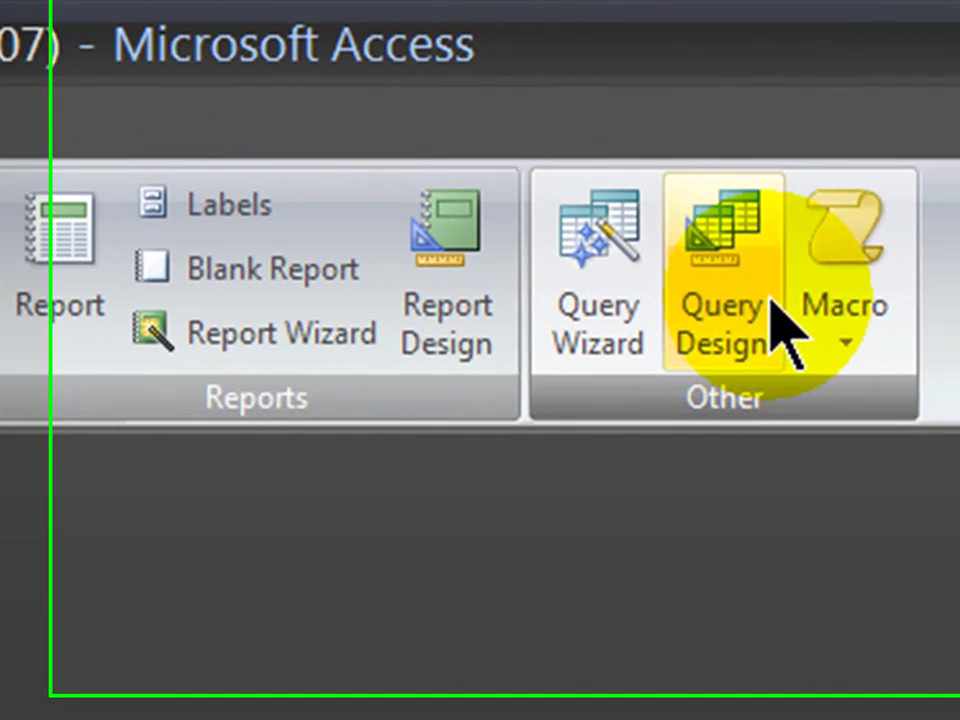
left_click(947, 170)
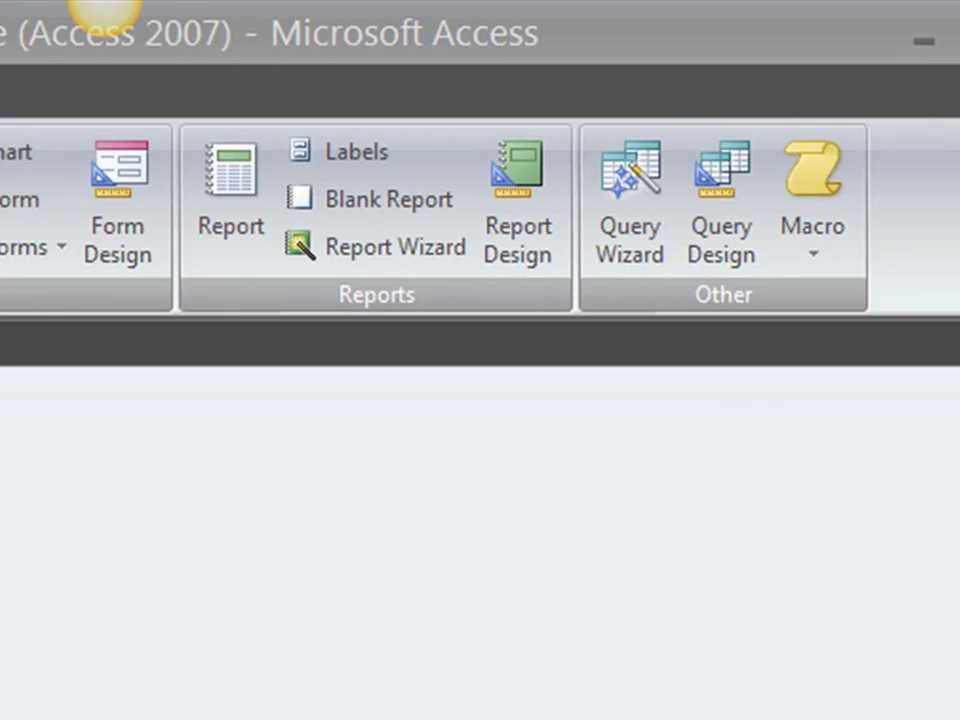
left_click_drag(458, 615, 487, 543)
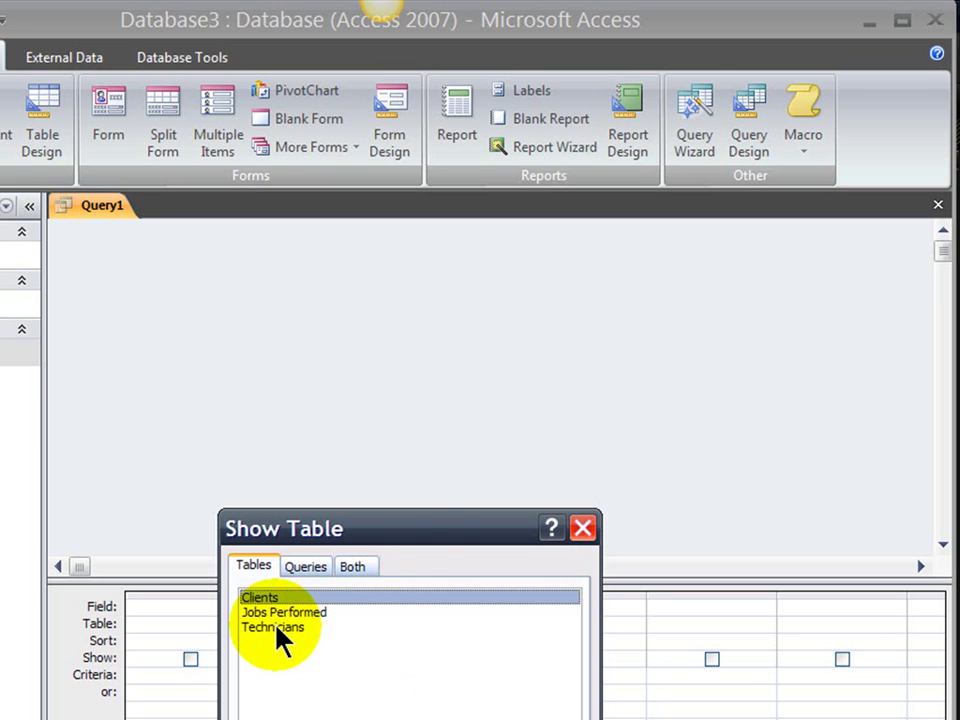
left_click_drag(413, 537, 380, 472)
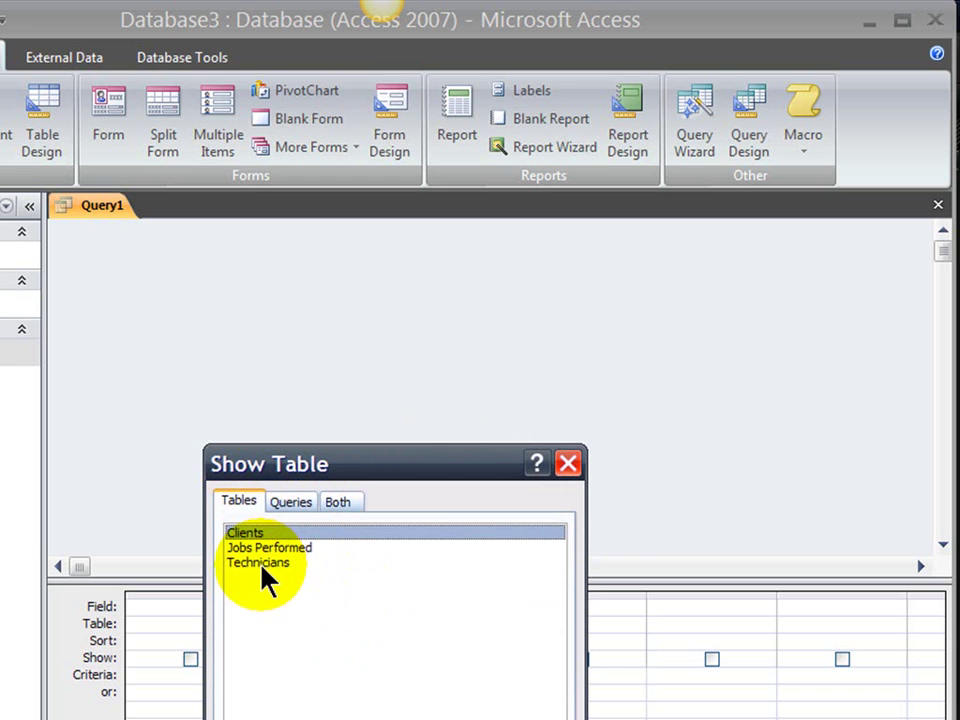
Add the Technicians table to the query and widen its field list.
left_click(256, 560)
double_click(257, 563)
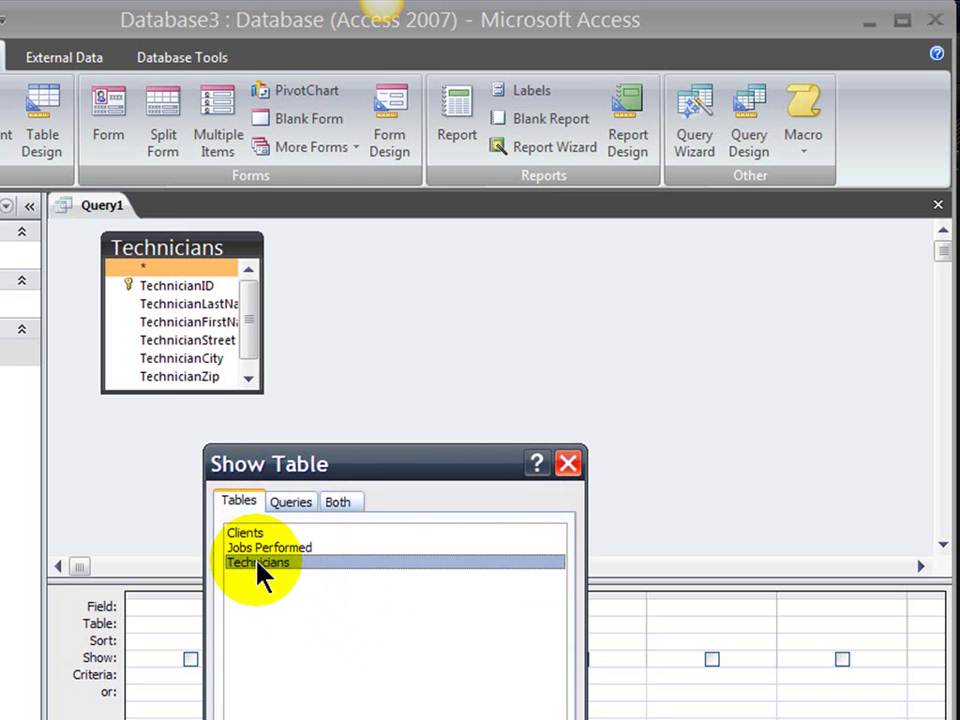
key("Escape")
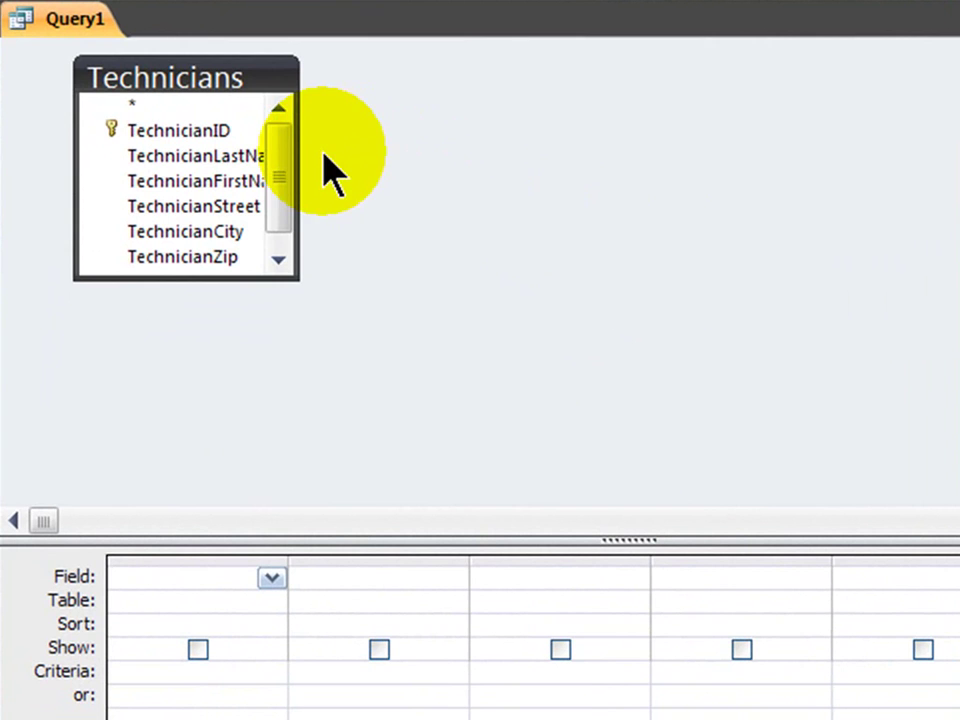
left_click_drag(300, 154, 372, 154)
Add TechnicianFirstName, TechnicianLastName and TechnicianRate as the first three grid columns.
double_click(224, 181)
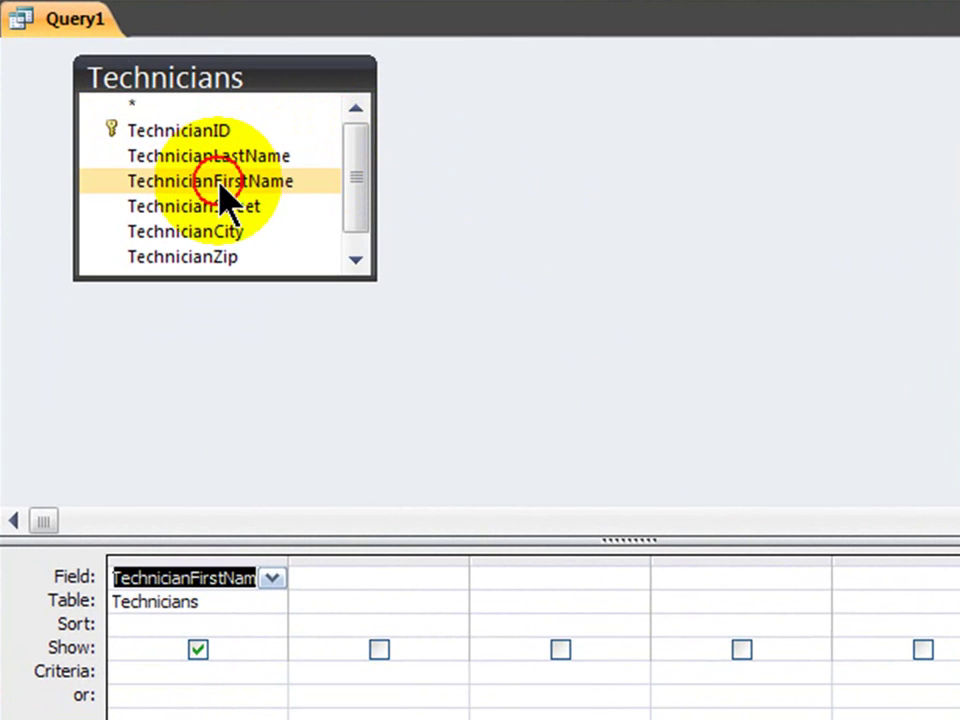
double_click(222, 156)
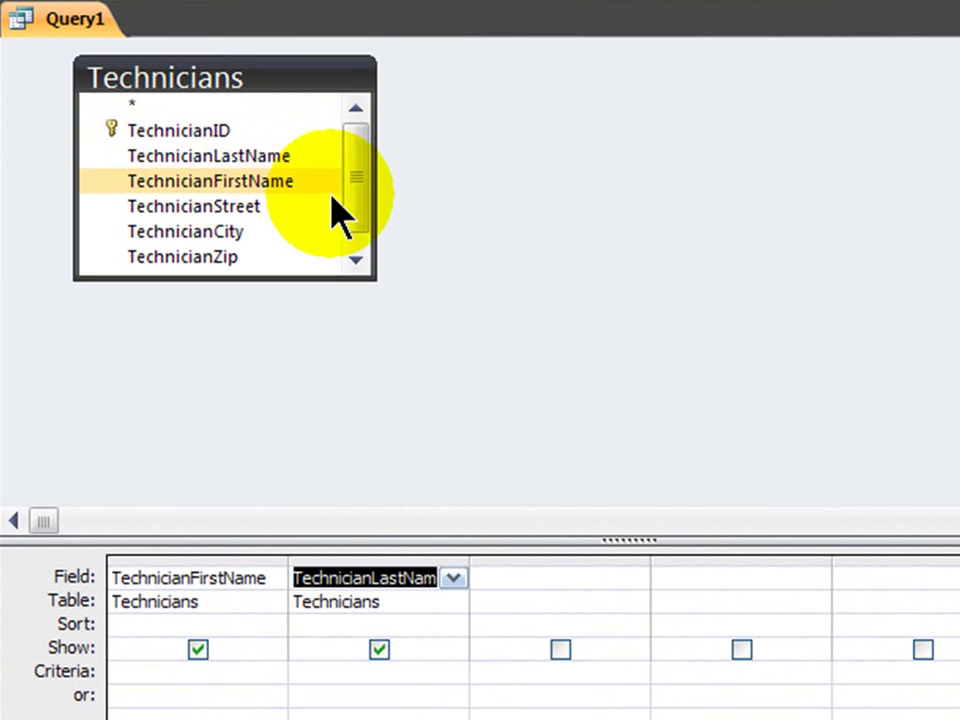
left_click_drag(355, 176, 358, 189)
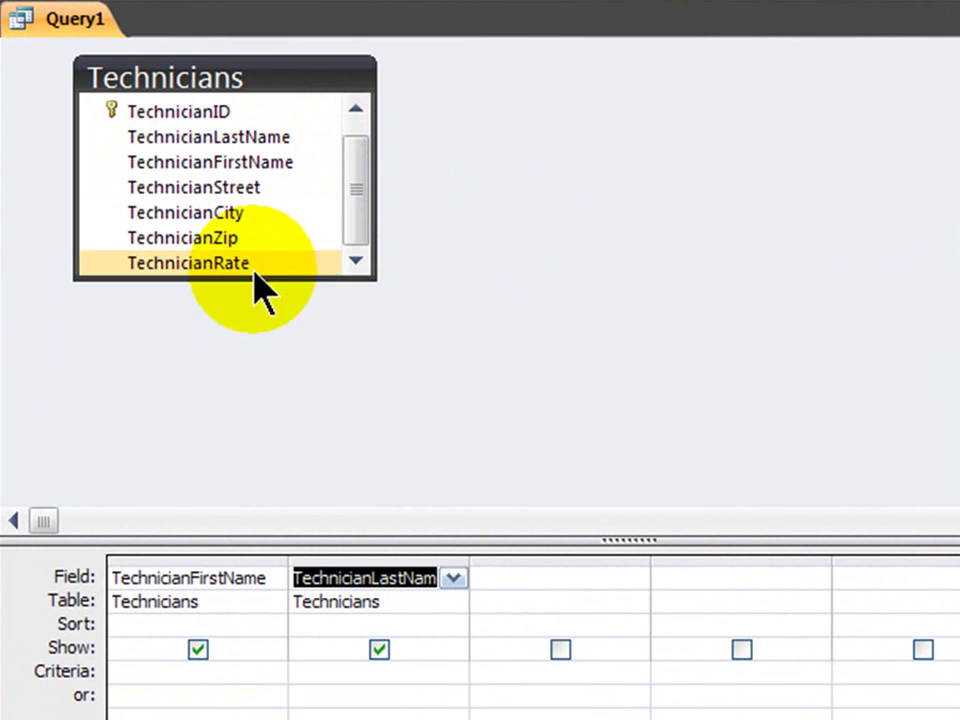
double_click(192, 263)
left_click(656, 578)
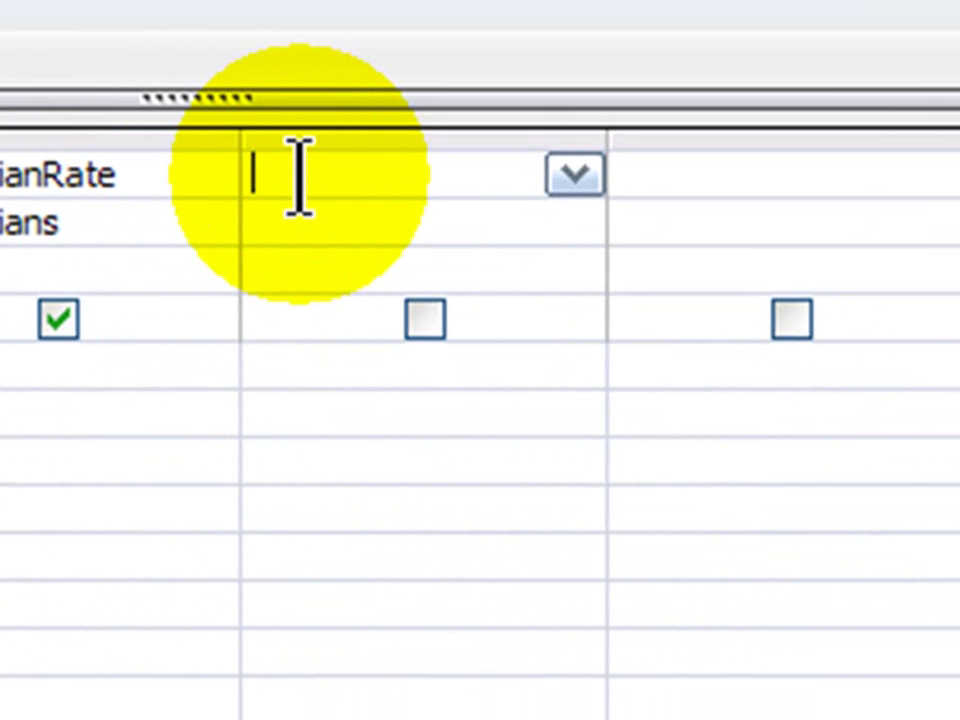
In column 4's Zoom box, enter the expression 'Holiday Bonus: [TechnicianRate] * 8'.
right_click(300, 176)
left_click(497, 690)
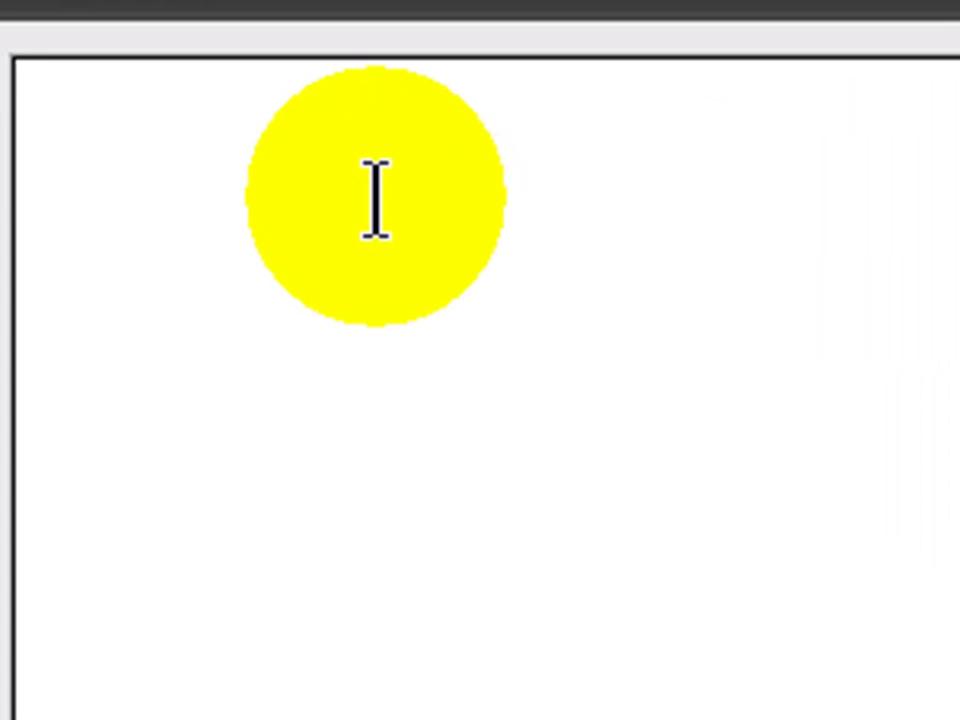
type("Holiday Bonus: ")
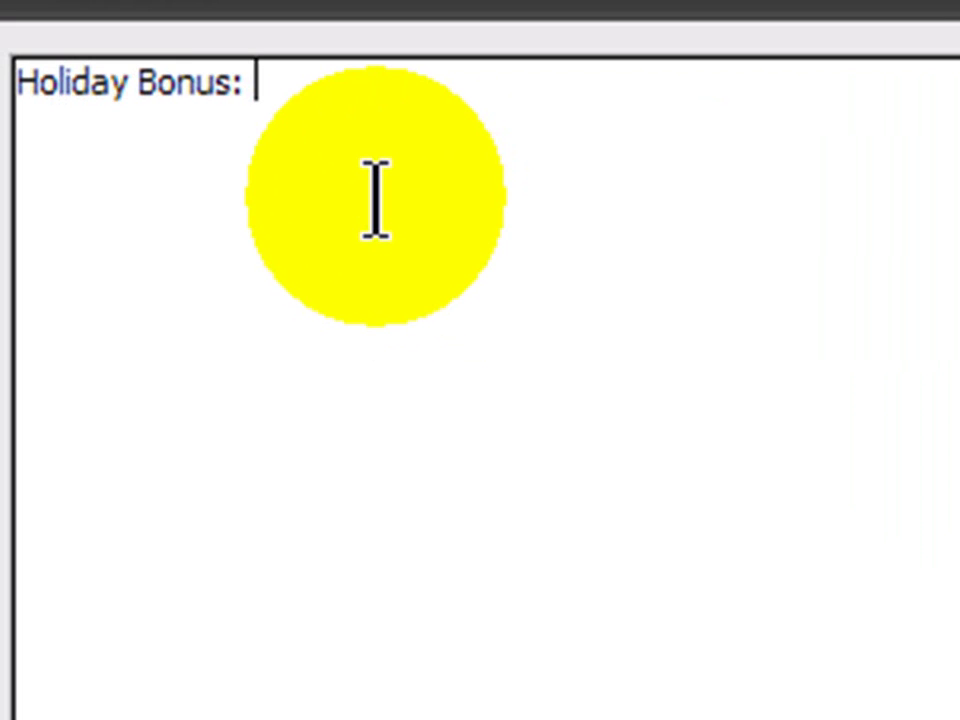
type("[")
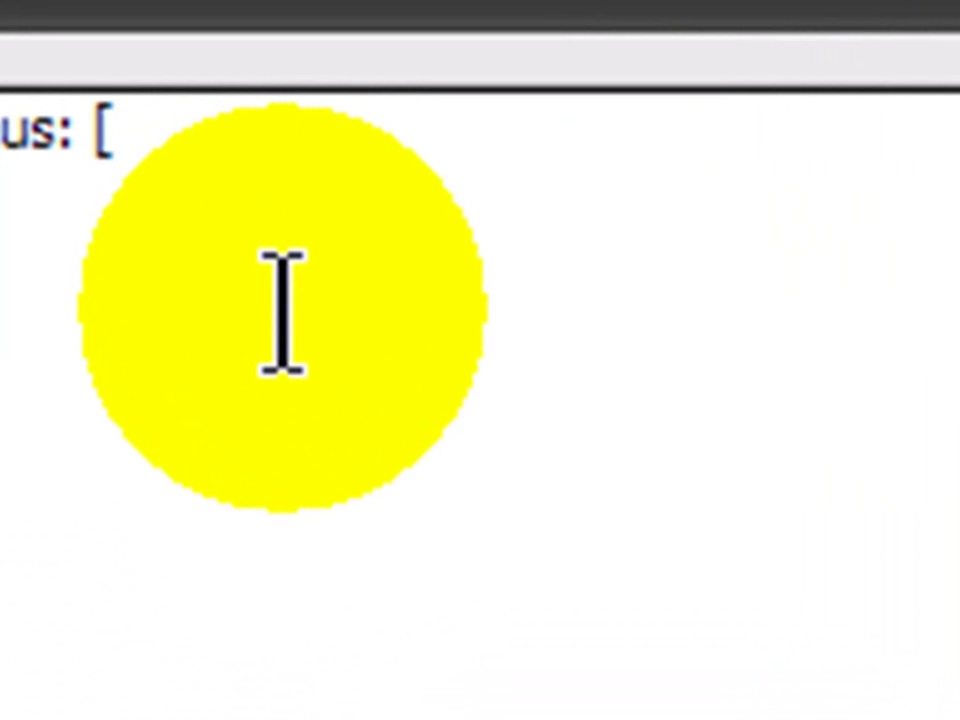
type("Techn")
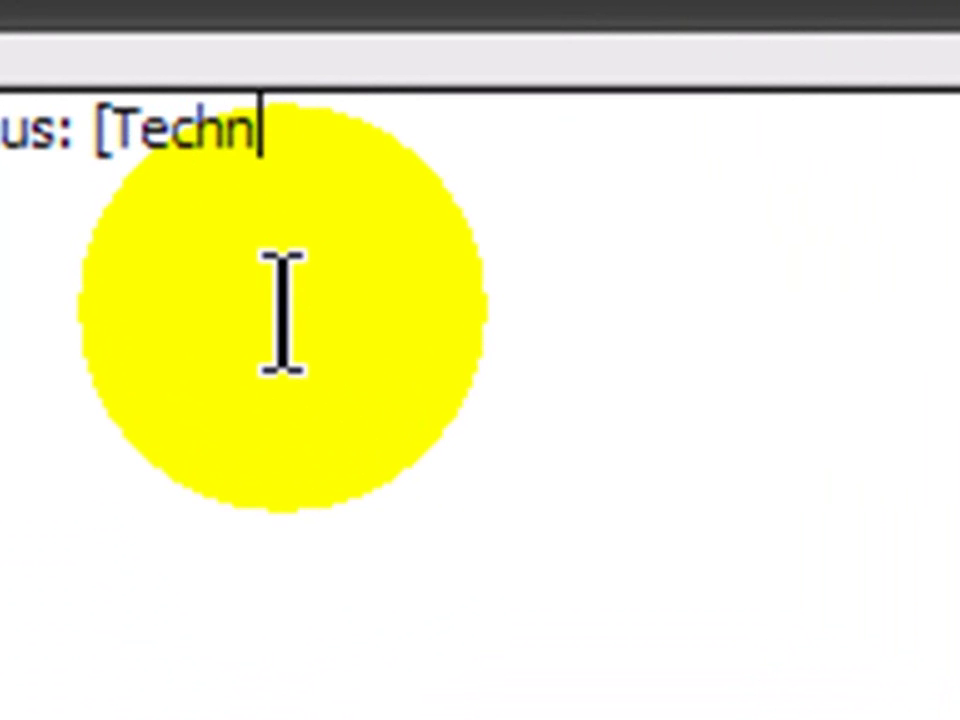
type("icianRate]")
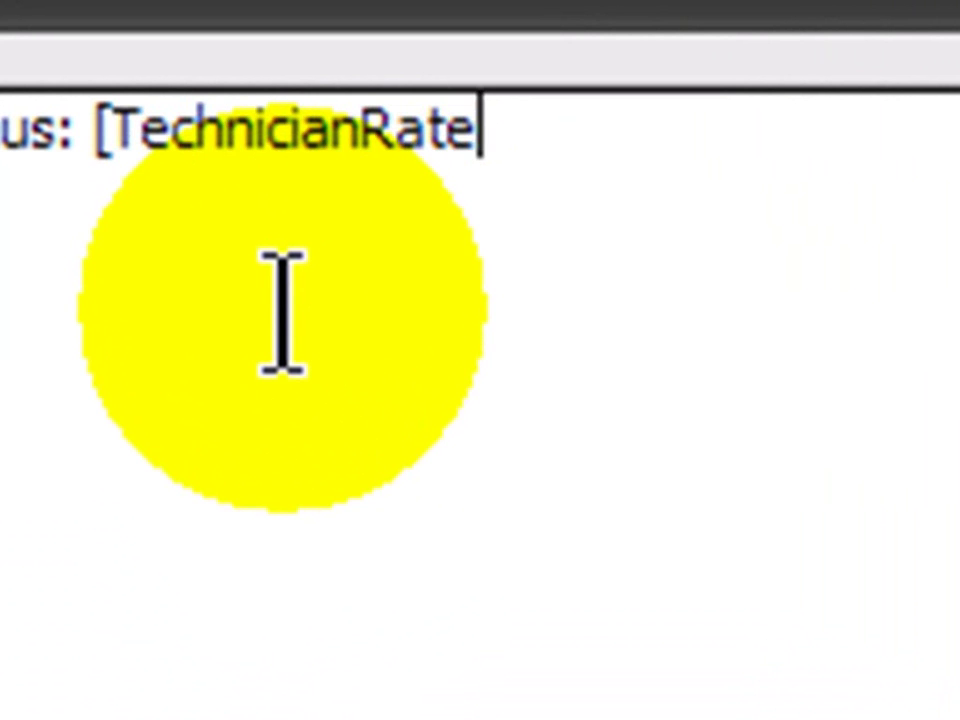
type(" * 8")
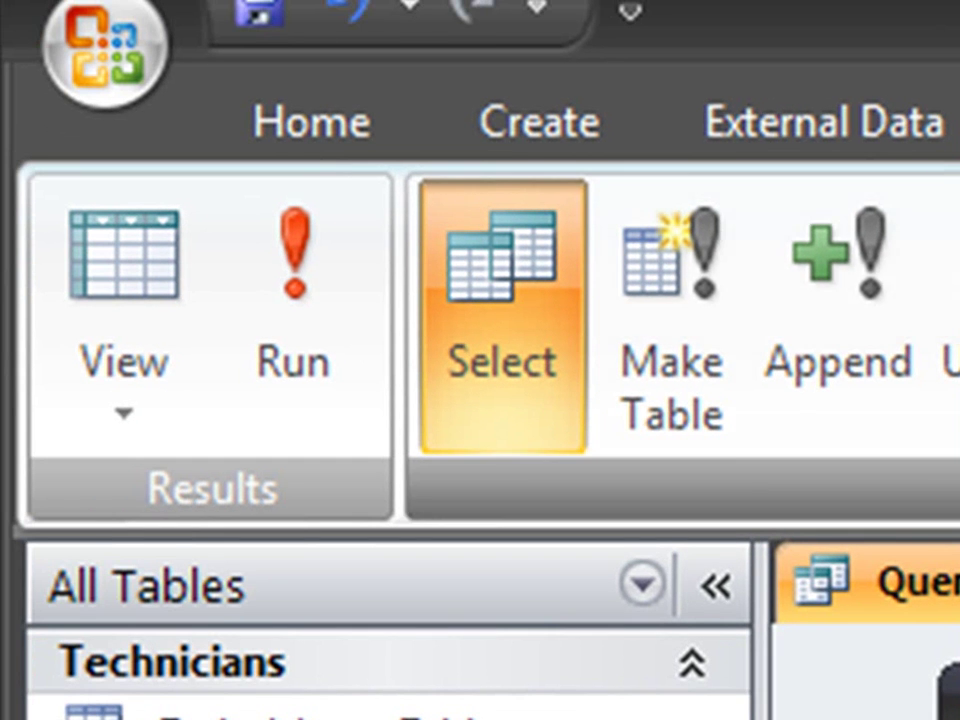
Run Query1 to list the four technicians' names and rates with their Holiday Bonus.
left_click(300, 255)
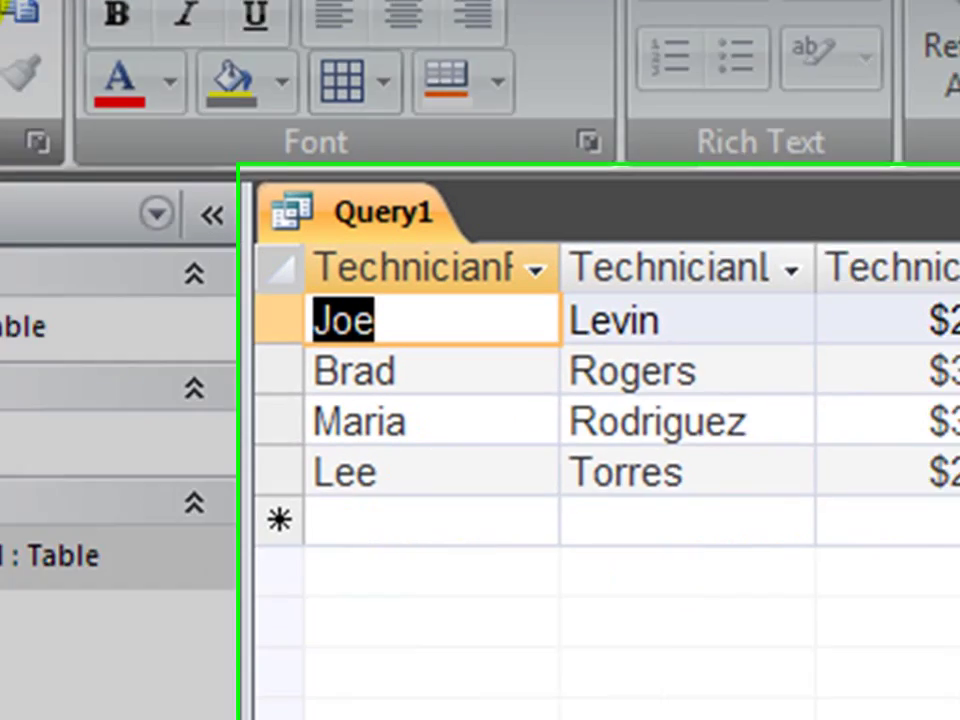